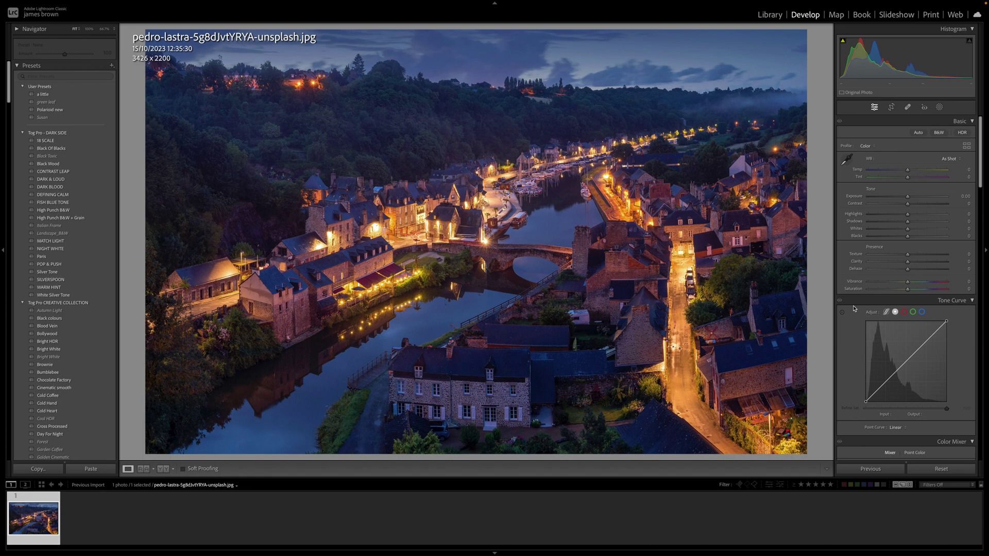
Scroll down to the Lens Blur panel and apply lens blur at its default amount 50
{"action": "scroll", "coordinate": [853, 308], "scroll_direction": "down", "scroll_amount": 5}
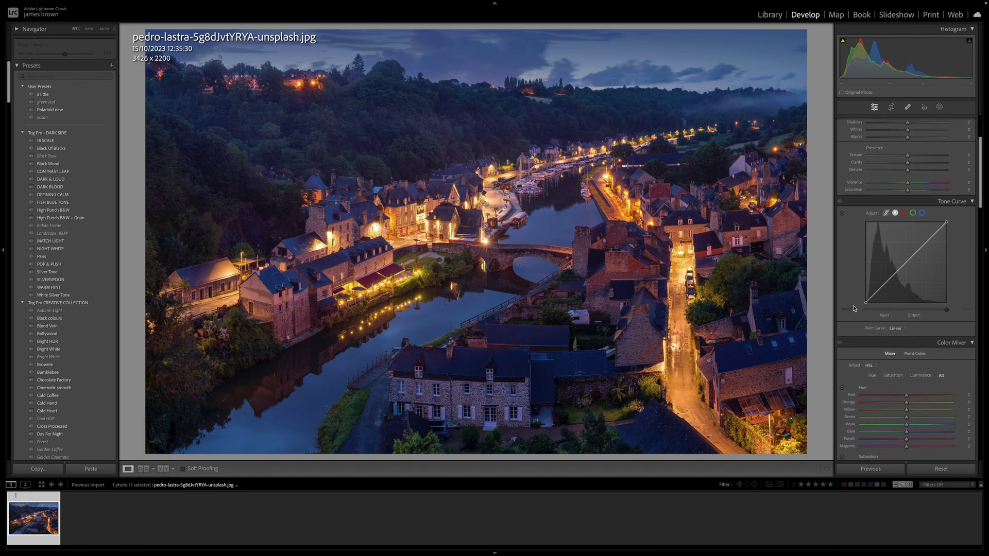
{"action": "scroll", "coordinate": [853, 308], "scroll_direction": "down", "scroll_amount": 10}
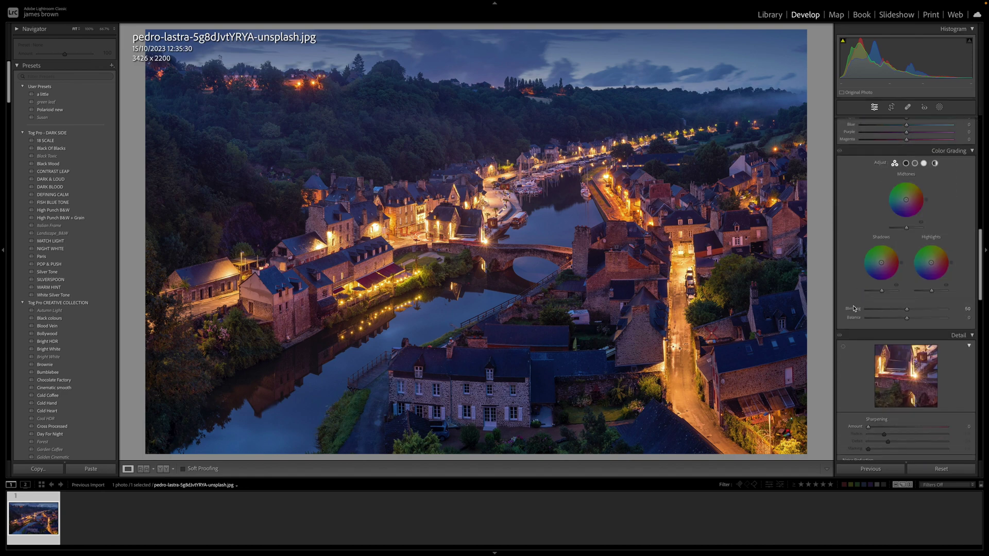
{"action": "scroll", "coordinate": [853, 308], "scroll_direction": "down", "scroll_amount": 10}
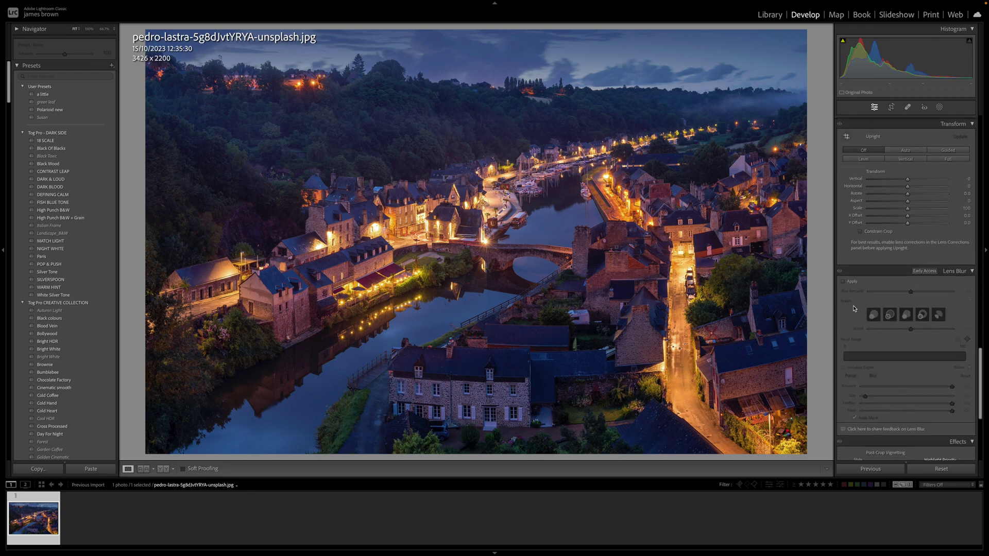
{"action": "scroll", "coordinate": [854, 308], "scroll_direction": "up", "scroll_amount": 3}
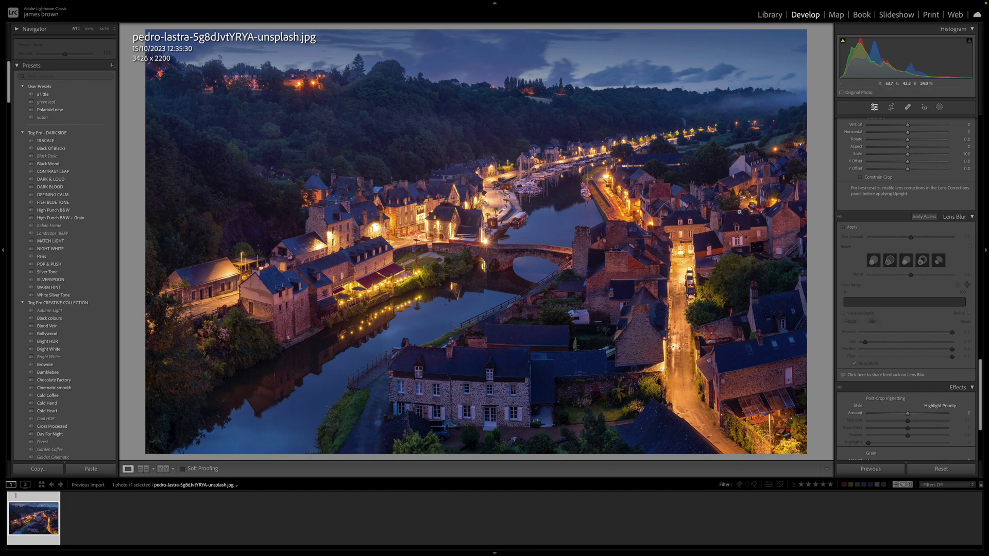
{"action": "left_click", "coordinate": [843, 228]}
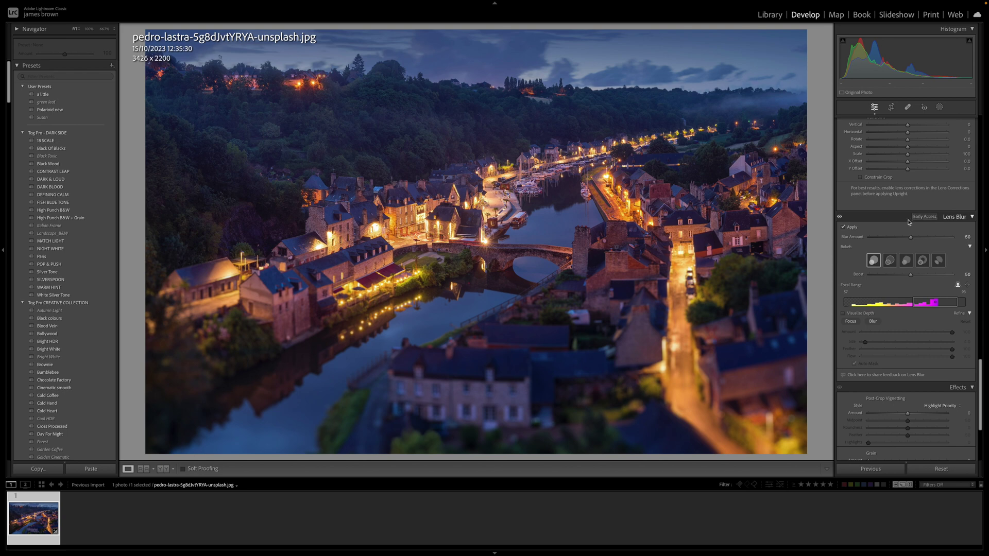
Set the lens blur amount to 86 and pick the stone bridge as the focus point
{"action": "left_click_drag", "start_coordinate": [911, 239], "coordinate": [940, 239]}
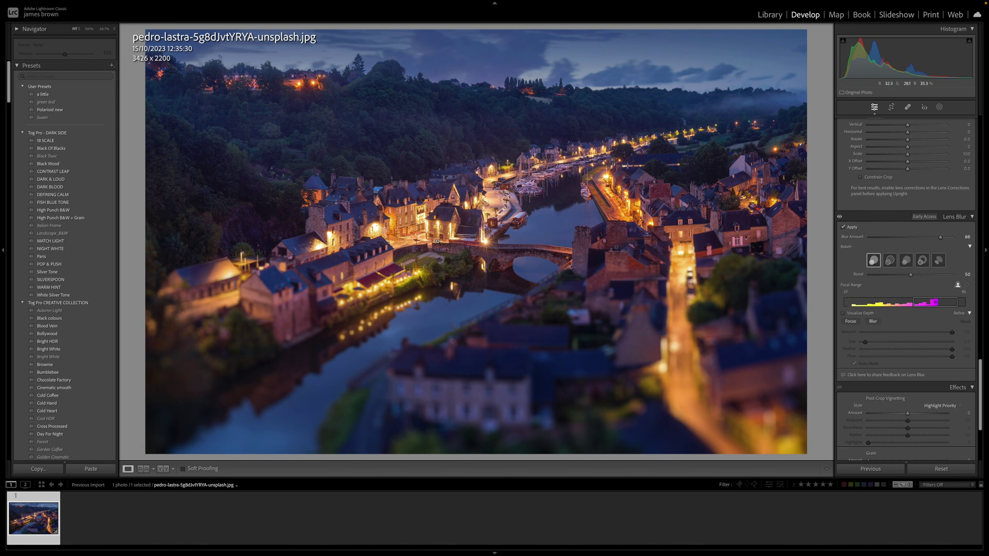
{"action": "left_click", "coordinate": [968, 286]}
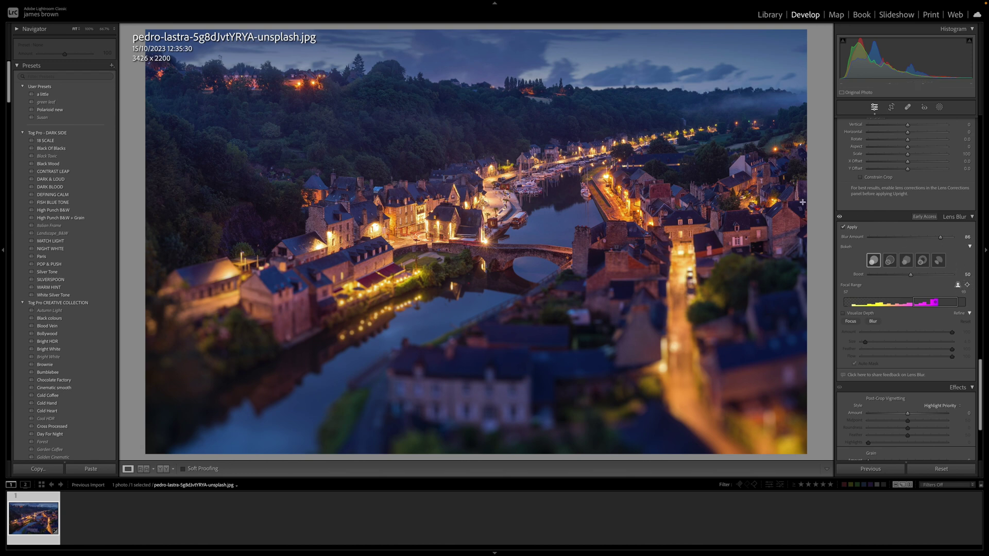
{"action": "left_click", "coordinate": [503, 257]}
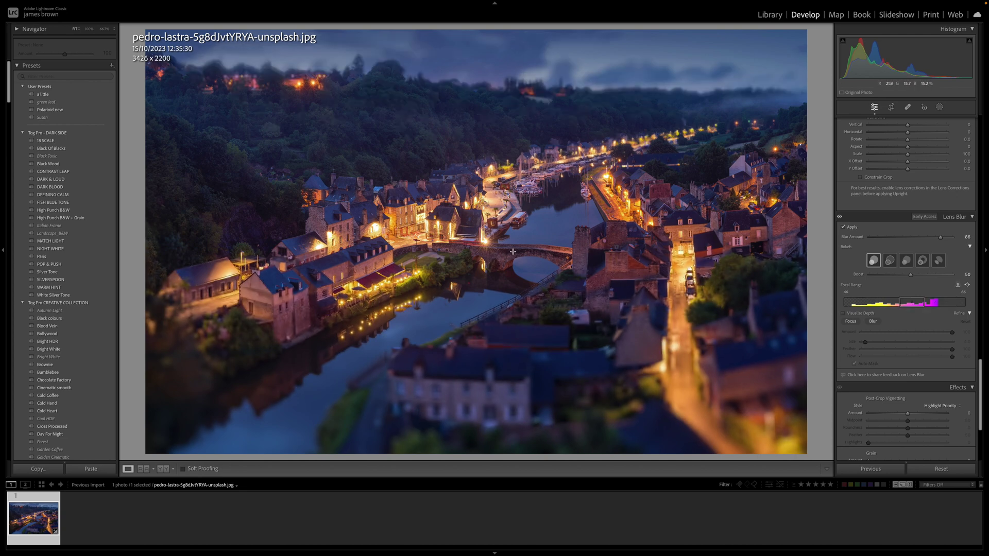
With the depth map visible, widen the focal range to about 7–76, then hide the depth map
{"action": "left_click", "coordinate": [843, 314]}
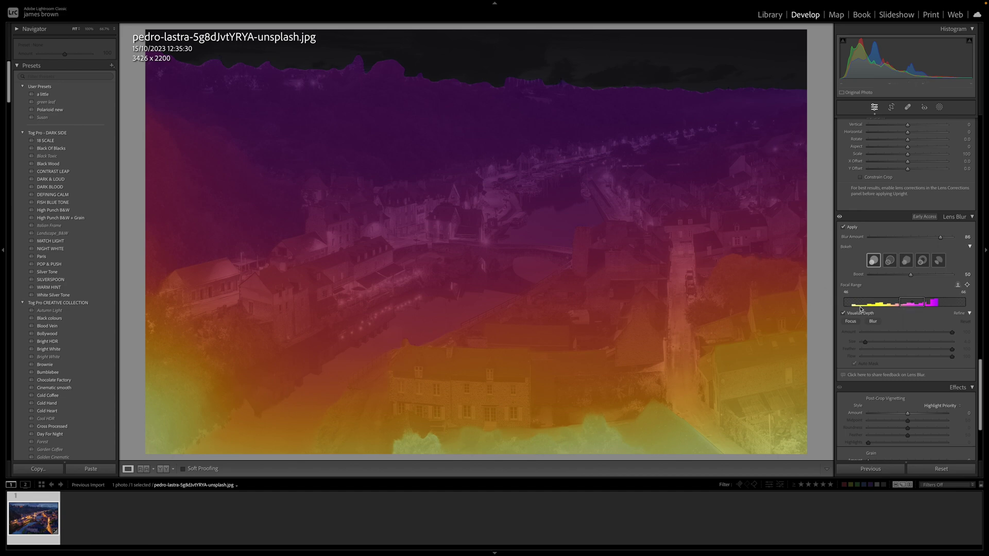
{"action": "left_click", "coordinate": [890, 303]}
{"action": "left_click_drag", "start_coordinate": [897, 304], "coordinate": [870, 302]}
{"action": "left_click_drag", "start_coordinate": [872, 305], "coordinate": [895, 304]}
{"action": "left_click_drag", "start_coordinate": [895, 303], "coordinate": [937, 304]}
{"action": "left_click_drag", "start_coordinate": [857, 302], "coordinate": [853, 304]}
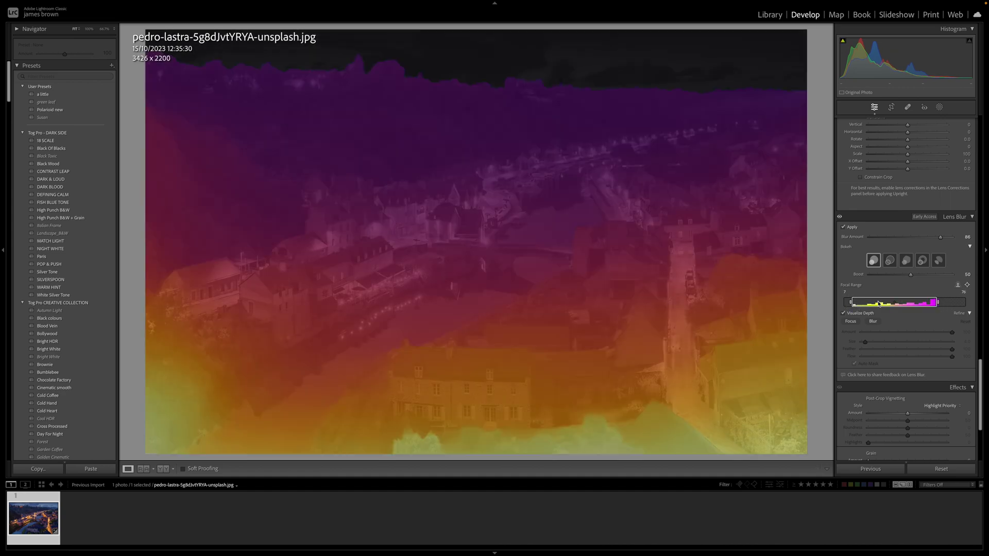
{"action": "left_click", "coordinate": [843, 314]}
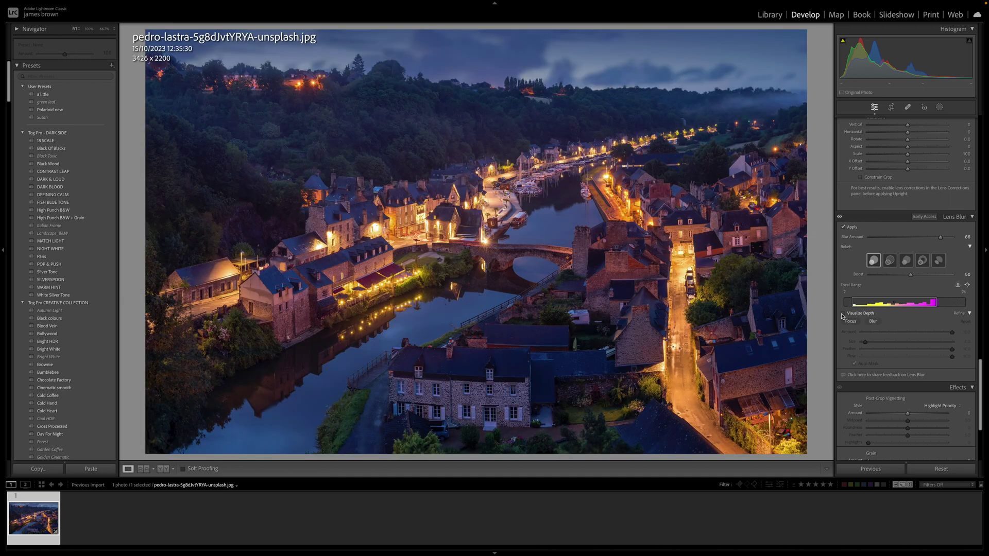
Narrow the lens blur focal range to 14–39
{"action": "left_click_drag", "start_coordinate": [852, 303], "coordinate": [907, 303]}
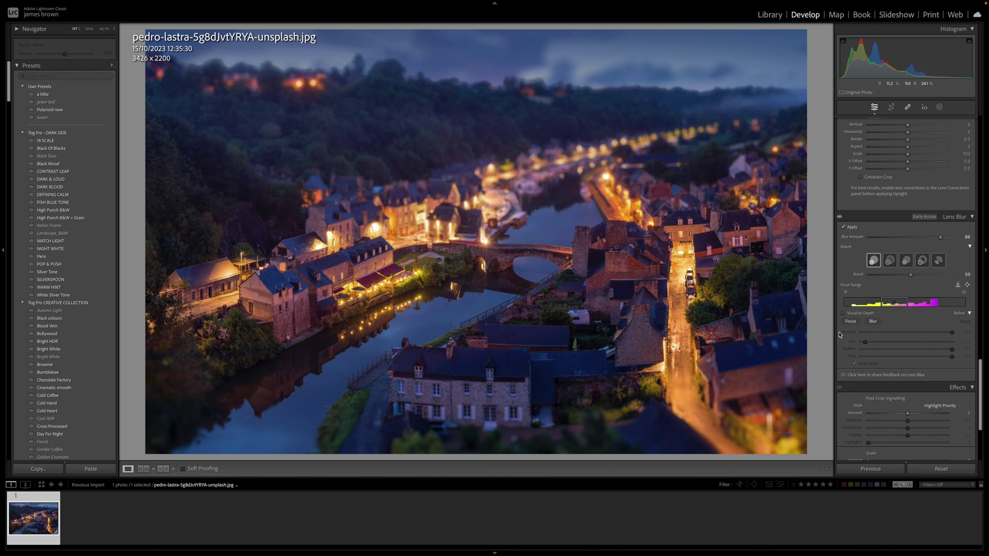
{"action": "left_click_drag", "start_coordinate": [882, 303], "coordinate": [887, 304]}
{"action": "left_click_drag", "start_coordinate": [896, 304], "coordinate": [889, 305]}
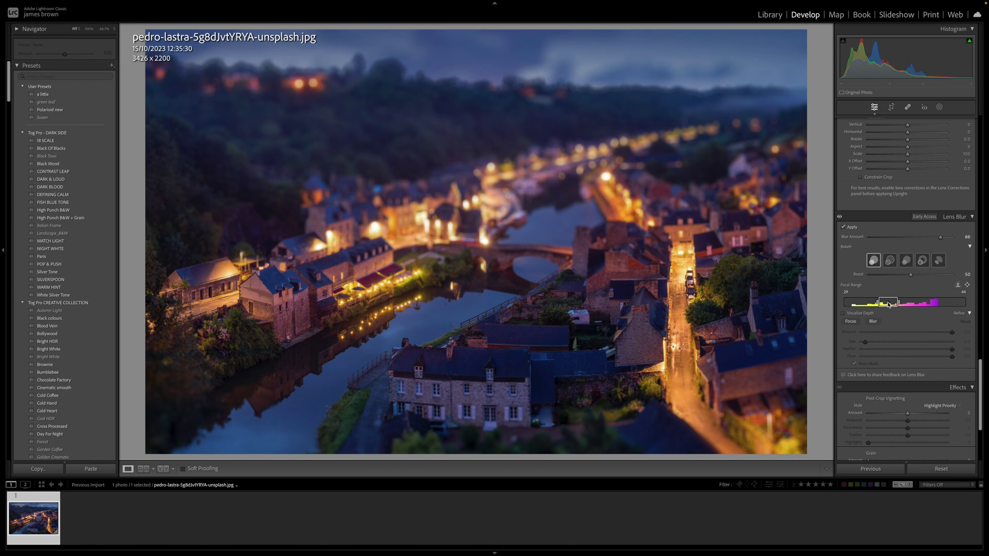
{"action": "left_click_drag", "start_coordinate": [880, 304], "coordinate": [860, 303]}
{"action": "left_click", "coordinate": [871, 303]}
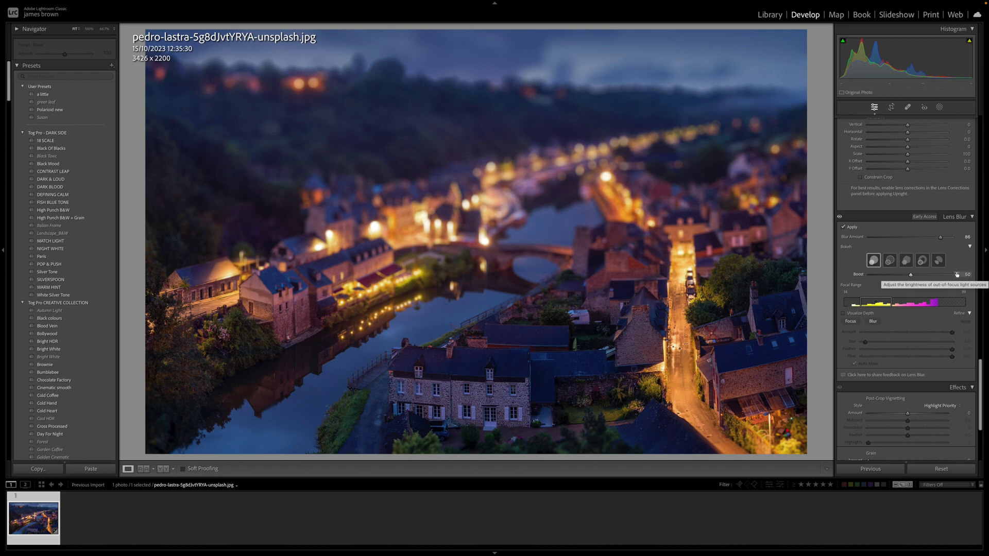
Raise the bokeh Boost to 83 to brighten the out-of-focus lights
{"action": "mouse_move", "coordinate": [957, 274]}
{"action": "left_mouse_down"}
{"action": "mouse_move", "coordinate": [932, 277]}
{"action": "mouse_move", "coordinate": [942, 277]}
{"action": "left_mouse_up"}
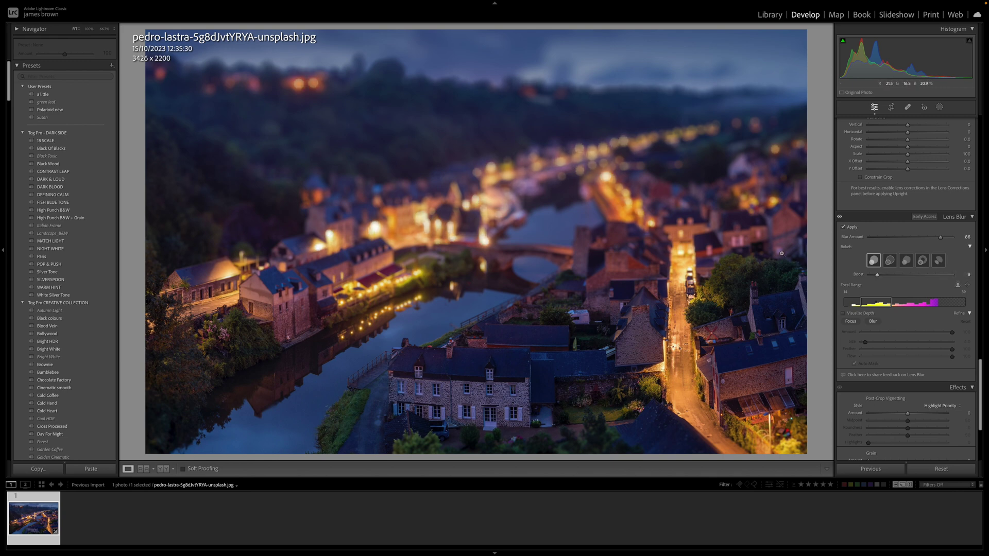
{"action": "scroll", "coordinate": [910, 275], "scroll_direction": "down", "scroll_amount": 1}
{"action": "left_click", "coordinate": [910, 273]}
{"action": "left_click_drag", "start_coordinate": [910, 273], "coordinate": [938, 273]}
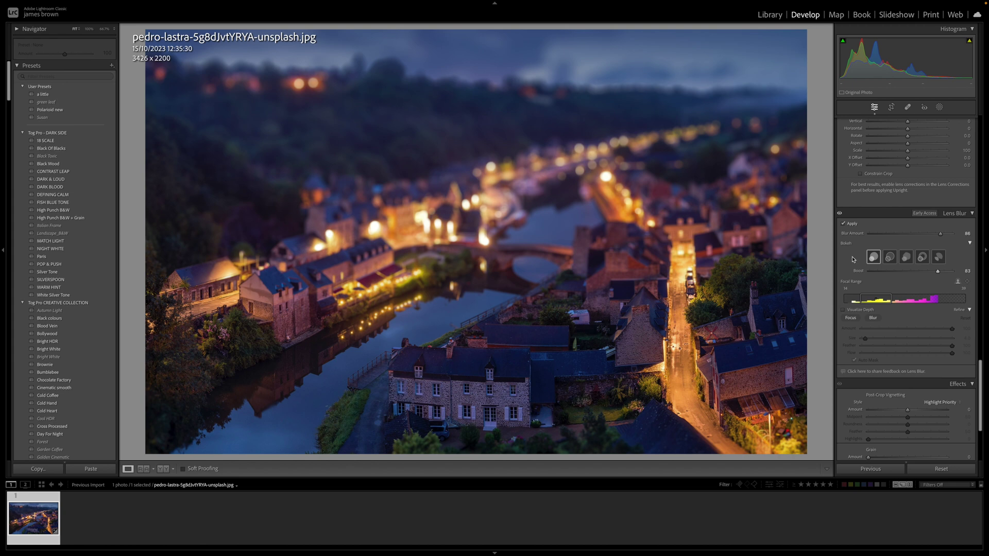
Paint extra blur onto the riverside building with amount 160, size 3.6 and Auto Mask on
{"action": "left_click", "coordinate": [874, 318]}
{"action": "left_click", "coordinate": [934, 329]}
{"action": "left_click_drag", "start_coordinate": [895, 338], "coordinate": [864, 338]}
{"action": "left_click", "coordinate": [854, 360]}
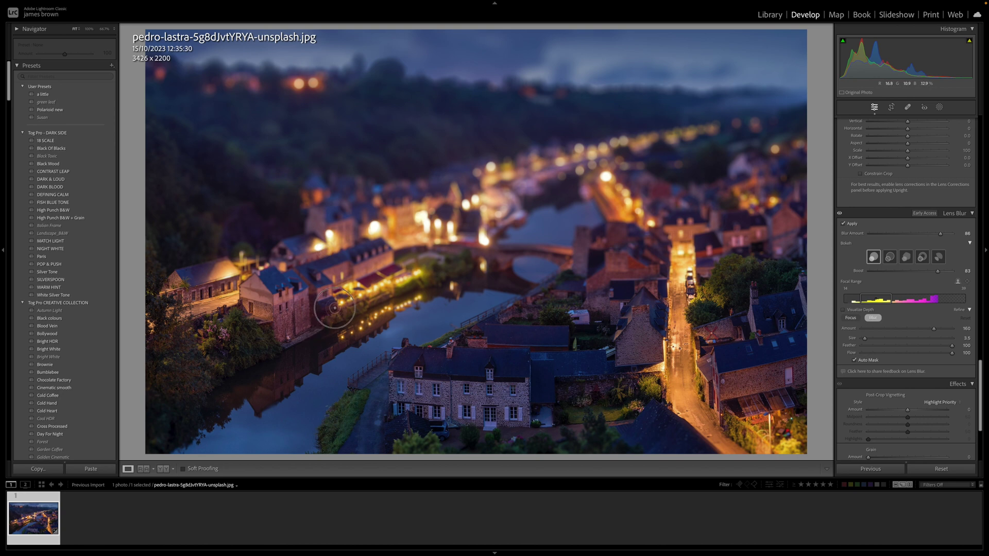
{"action": "mouse_move", "coordinate": [299, 290]}
{"action": "left_mouse_down"}
{"action": "mouse_move", "coordinate": [294, 331]}
{"action": "mouse_move", "coordinate": [281, 322]}
{"action": "mouse_move", "coordinate": [277, 281]}
{"action": "mouse_move", "coordinate": [255, 281]}
{"action": "mouse_move", "coordinate": [243, 316]}
{"action": "mouse_move", "coordinate": [270, 317]}
{"action": "mouse_move", "coordinate": [268, 295]}
{"action": "mouse_move", "coordinate": [265, 315]}
{"action": "mouse_move", "coordinate": [249, 309]}
{"action": "left_mouse_up"}
Paint focus back onto the riverside building with amount 91, flow 66 and feather 49
{"action": "left_click", "coordinate": [903, 329]}
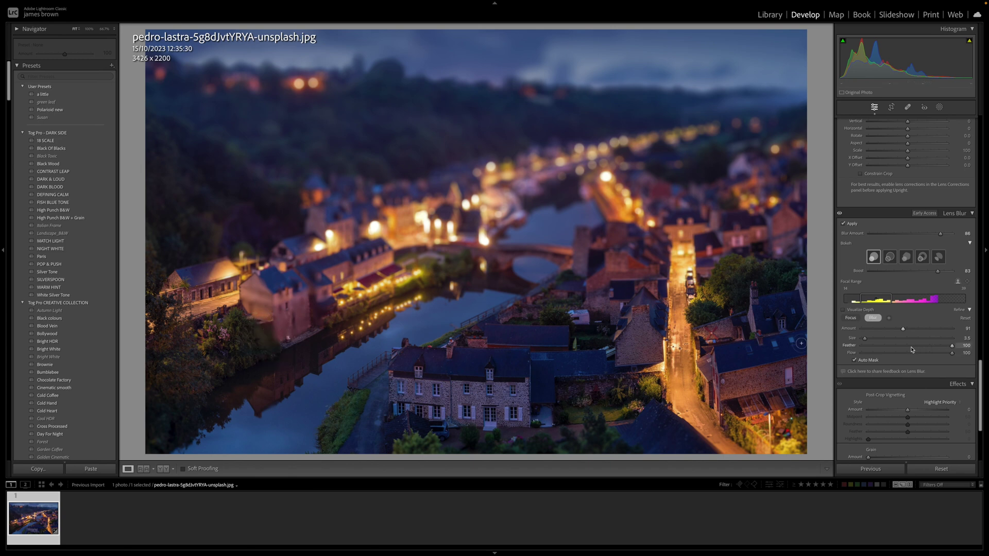
{"action": "left_click", "coordinate": [920, 353]}
{"action": "left_click", "coordinate": [906, 346]}
{"action": "left_click", "coordinate": [851, 318]}
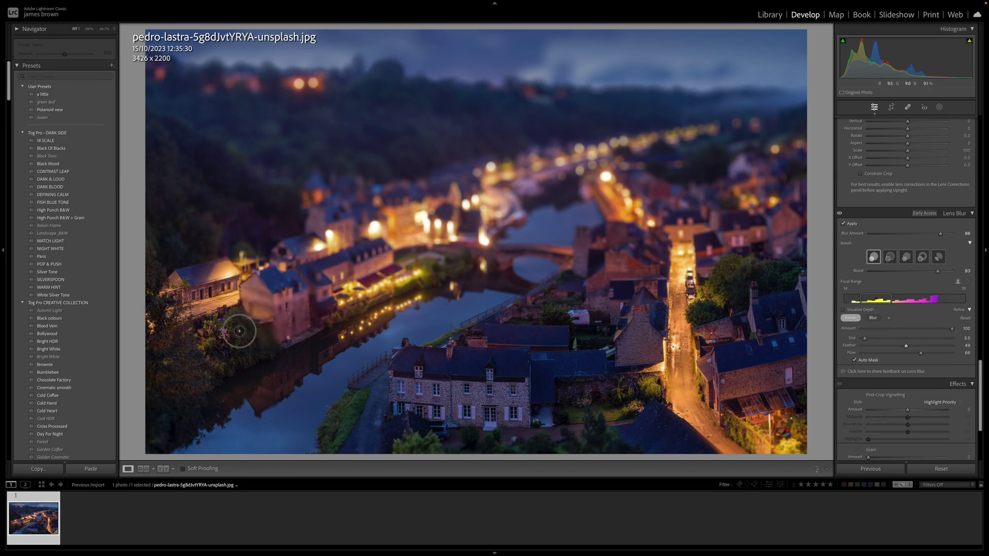
{"action": "mouse_move", "coordinate": [254, 297]}
{"action": "left_mouse_down"}
{"action": "mouse_move", "coordinate": [269, 340]}
{"action": "mouse_move", "coordinate": [270, 309]}
{"action": "mouse_move", "coordinate": [282, 303]}
{"action": "mouse_move", "coordinate": [282, 329]}
{"action": "mouse_move", "coordinate": [283, 312]}
{"action": "mouse_move", "coordinate": [293, 331]}
{"action": "mouse_move", "coordinate": [291, 286]}
{"action": "mouse_move", "coordinate": [307, 327]}
{"action": "mouse_move", "coordinate": [293, 284]}
{"action": "mouse_move", "coordinate": [262, 305]}
{"action": "mouse_move", "coordinate": [256, 352]}
{"action": "mouse_move", "coordinate": [275, 345]}
{"action": "mouse_move", "coordinate": [271, 272]}
{"action": "mouse_move", "coordinate": [244, 313]}
{"action": "mouse_move", "coordinate": [253, 300]}
{"action": "mouse_move", "coordinate": [265, 337]}
{"action": "mouse_move", "coordinate": [240, 341]}
{"action": "mouse_move", "coordinate": [244, 353]}
{"action": "mouse_move", "coordinate": [270, 321]}
{"action": "mouse_move", "coordinate": [254, 318]}
{"action": "mouse_move", "coordinate": [261, 328]}
{"action": "mouse_move", "coordinate": [289, 314]}
{"action": "mouse_move", "coordinate": [299, 328]}
{"action": "mouse_move", "coordinate": [278, 272]}
{"action": "mouse_move", "coordinate": [250, 285]}
{"action": "mouse_move", "coordinate": [250, 309]}
{"action": "left_mouse_up"}
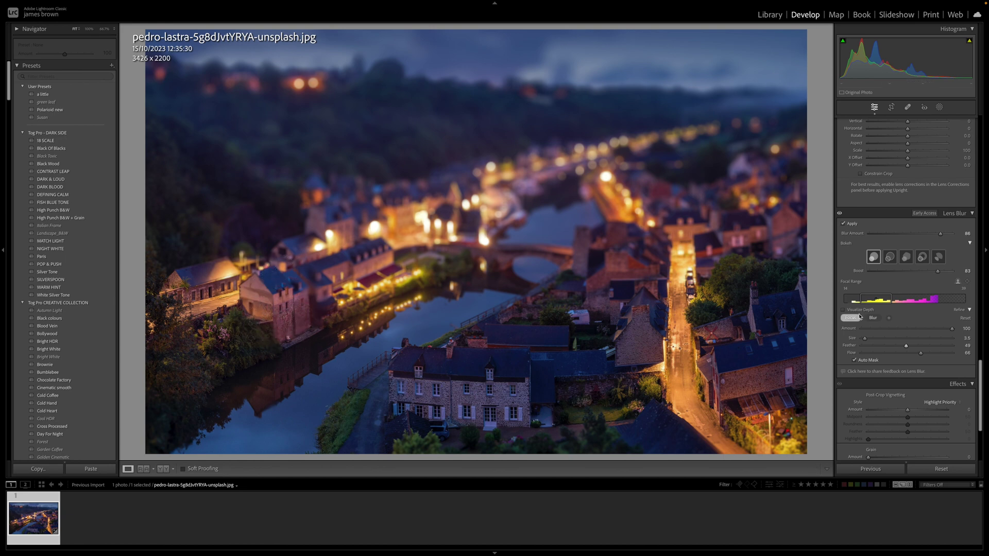
Shift the focal range to 22–47 and change the bokeh shape to Bubble
{"action": "left_click", "coordinate": [874, 302]}
{"action": "mouse_move", "coordinate": [874, 301]}
{"action": "left_mouse_down"}
{"action": "mouse_move", "coordinate": [893, 301]}
{"action": "mouse_move", "coordinate": [875, 303]}
{"action": "left_mouse_up"}
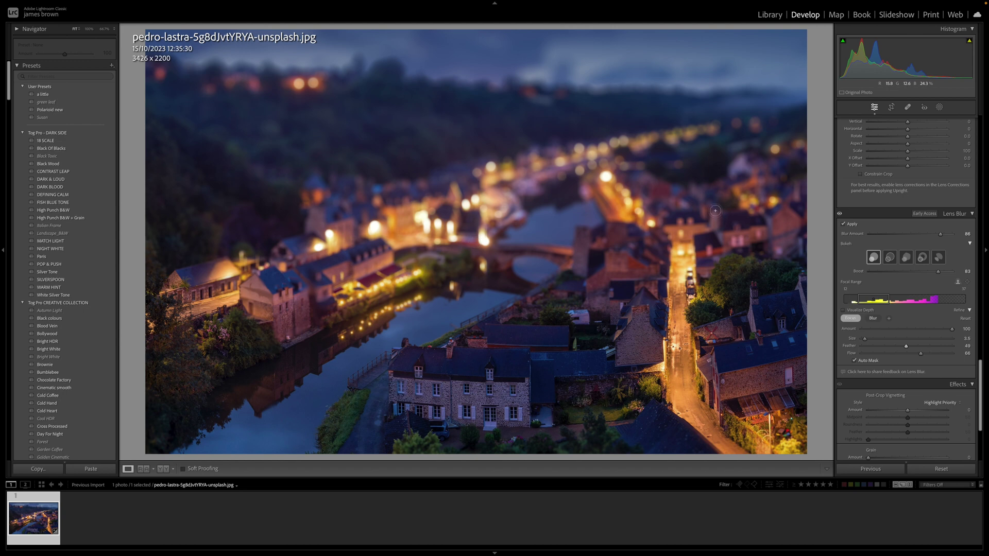
{"action": "left_click", "coordinate": [889, 258]}
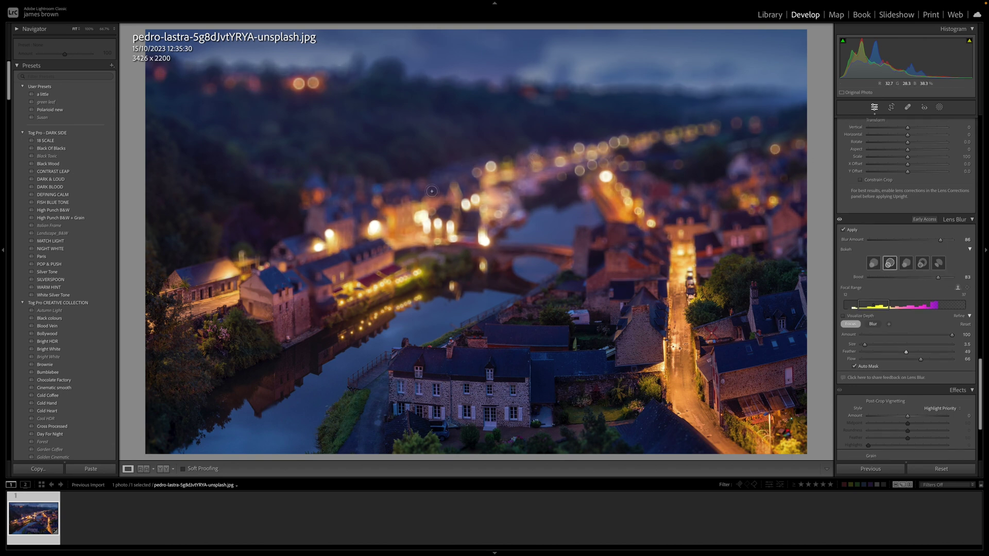
Try several bokeh shapes, a blur amount of 97 and a stronger bokeh boost
{"action": "left_click", "coordinate": [907, 263]}
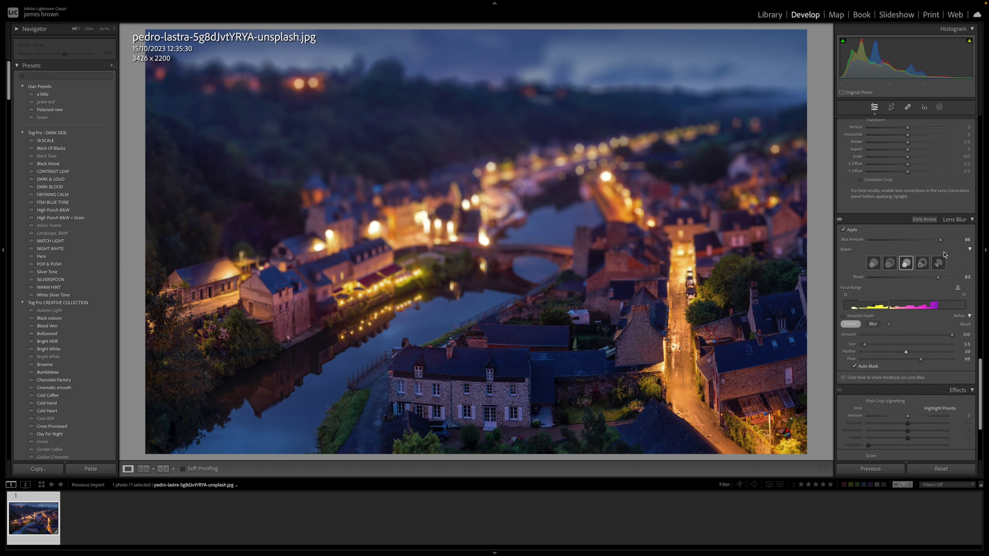
{"action": "left_click_drag", "start_coordinate": [940, 240], "coordinate": [951, 242]}
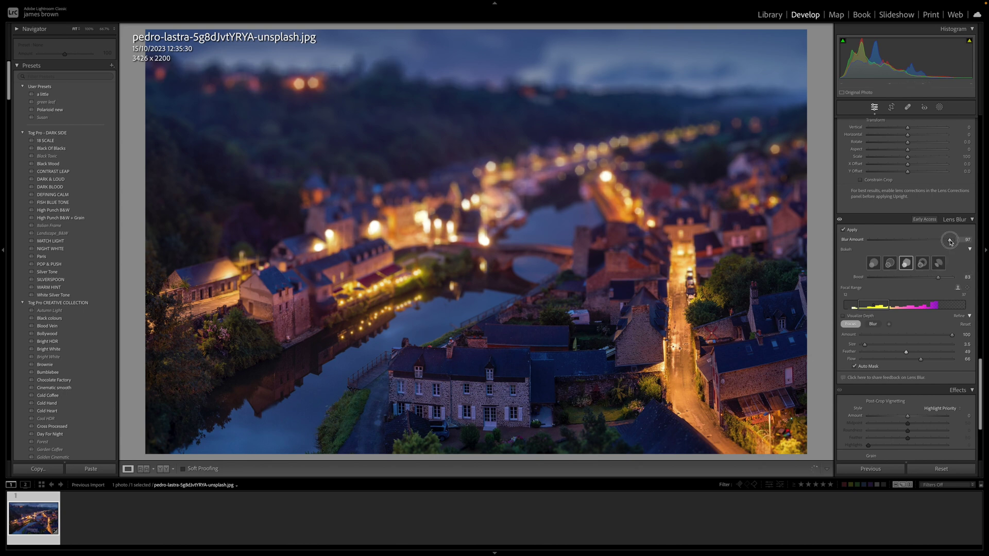
{"action": "left_click_drag", "start_coordinate": [939, 278], "coordinate": [975, 274]}
{"action": "left_click", "coordinate": [922, 264]}
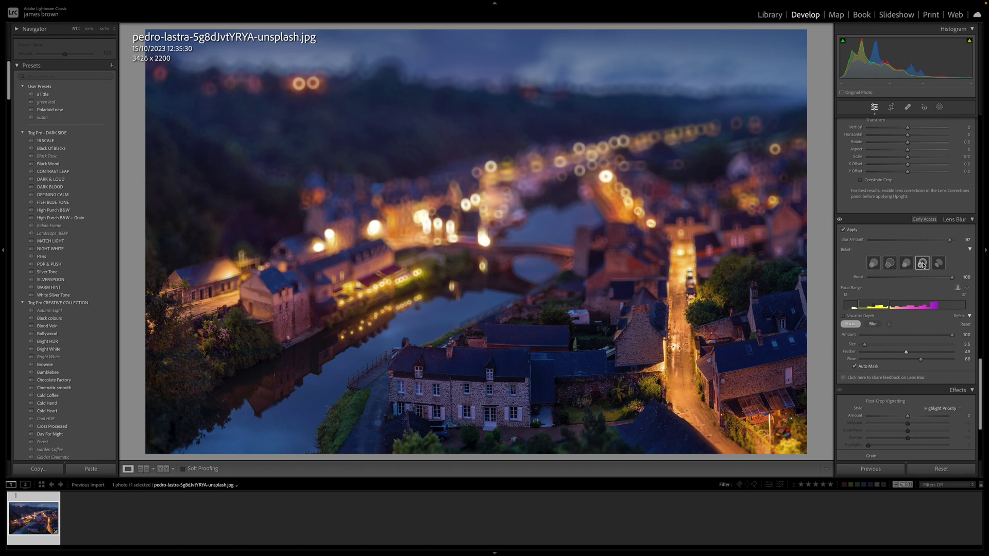
{"action": "scroll", "coordinate": [924, 265], "scroll_direction": "up", "scroll_amount": 1}
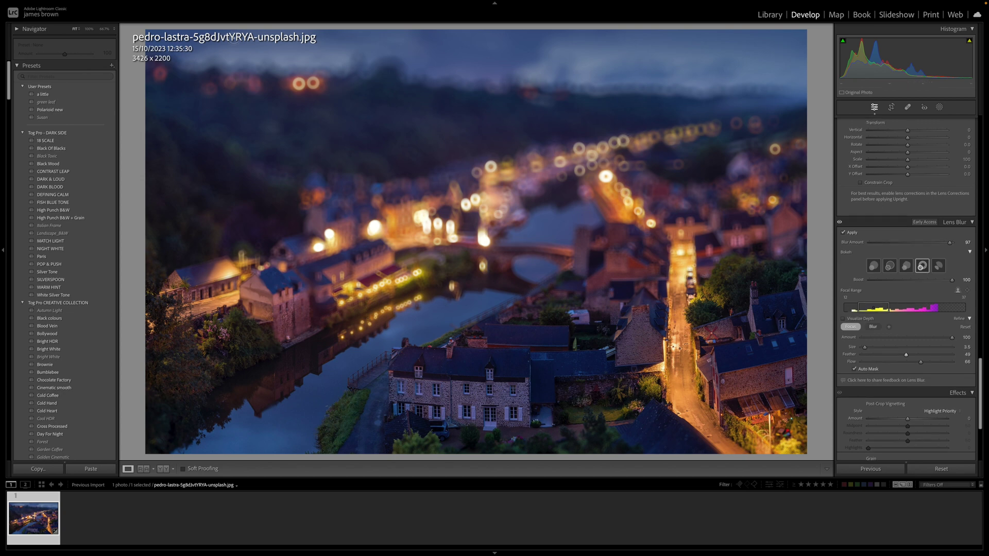
{"action": "left_click", "coordinate": [943, 266]}
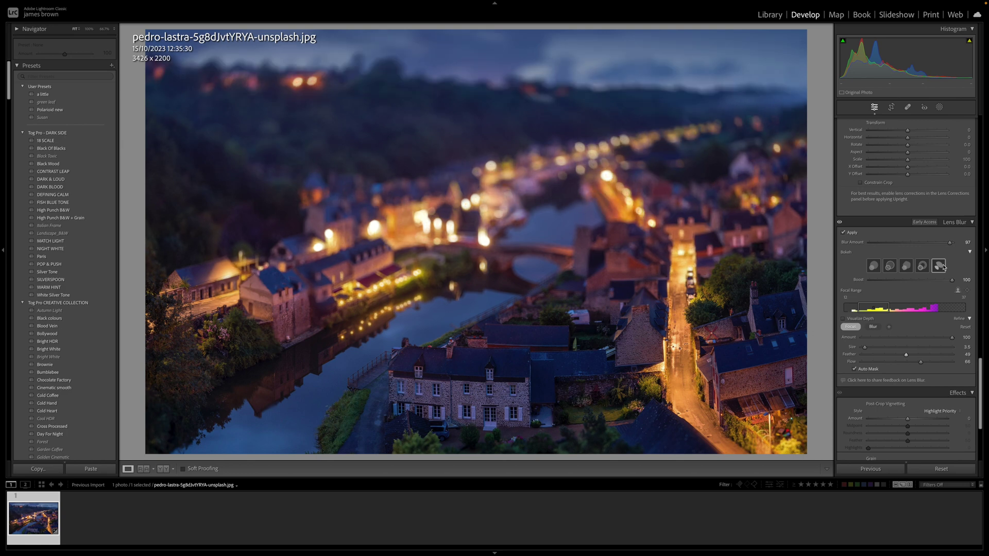
{"action": "left_click", "coordinate": [905, 266]}
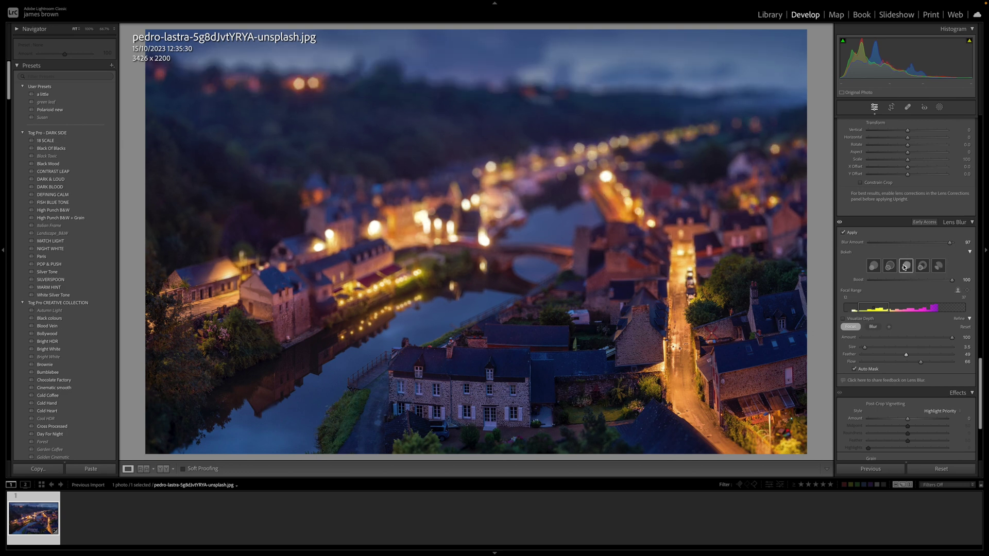
{"action": "left_click", "coordinate": [891, 266]}
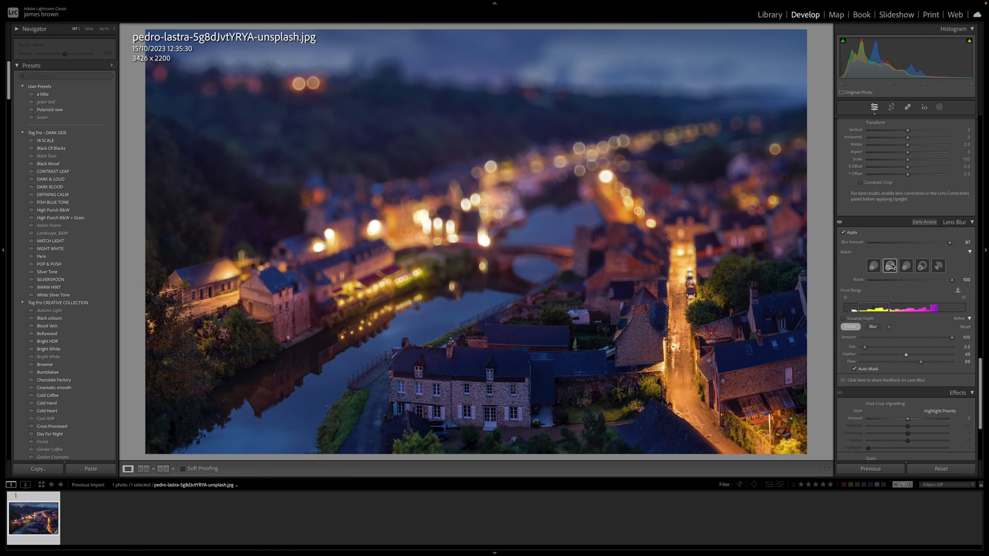
Undo a focal range shift, then reset Lens Blur to remove the effect
{"action": "left_click_drag", "start_coordinate": [876, 310], "coordinate": [881, 311]}
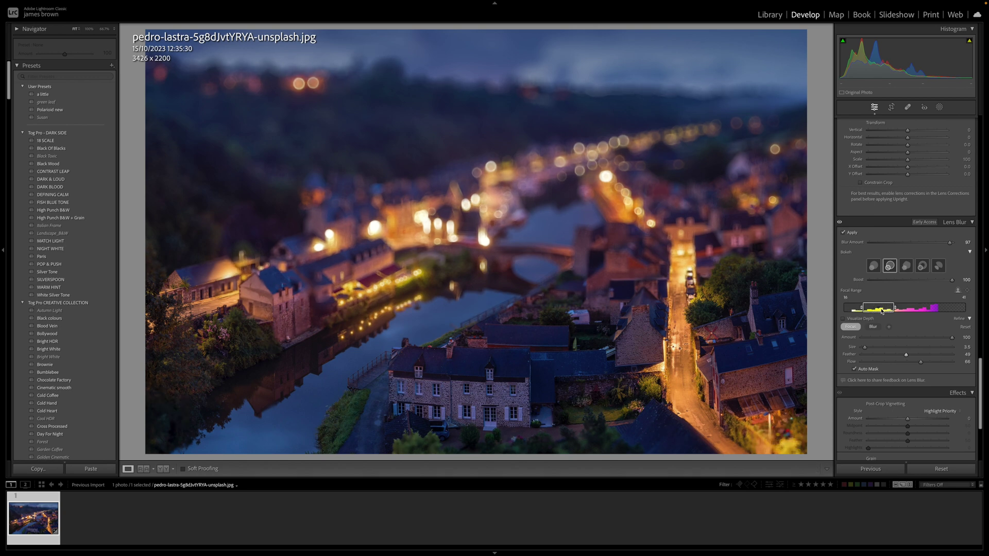
{"action": "key", "text": "ctrl+z"}
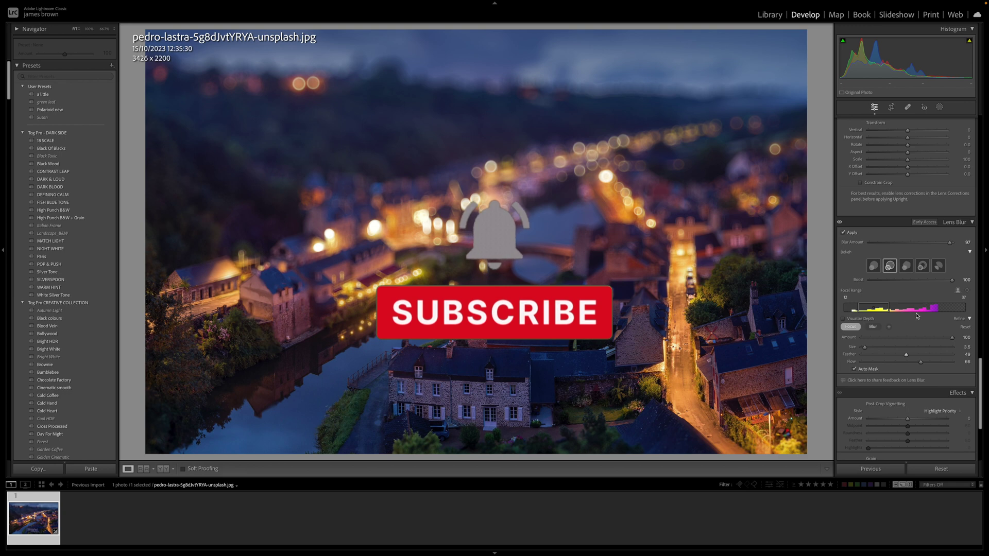
{"action": "left_click", "coordinate": [946, 471]}
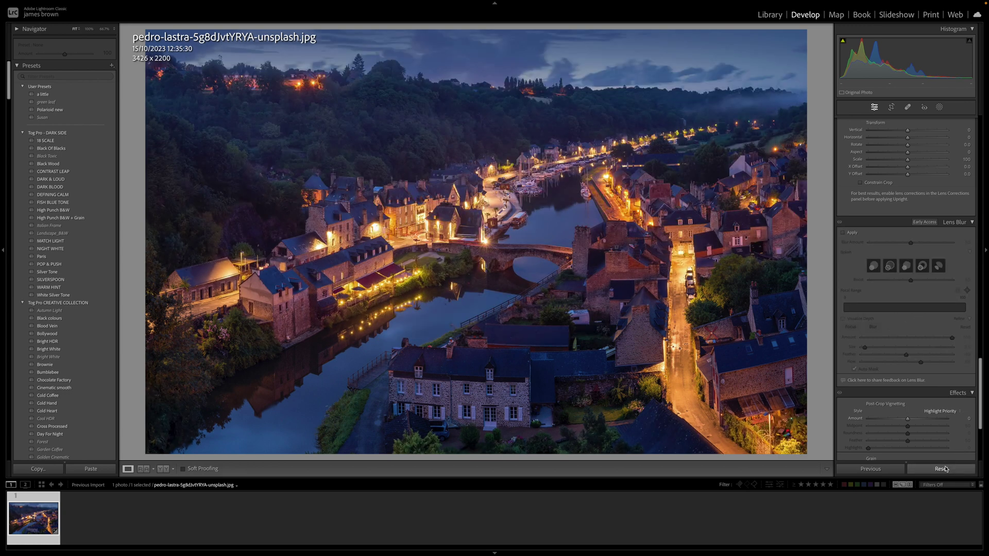
Scroll the right Develop panel up to the Color Mixer section
{"action": "scroll", "coordinate": [937, 299], "scroll_direction": "up", "scroll_amount": 6}
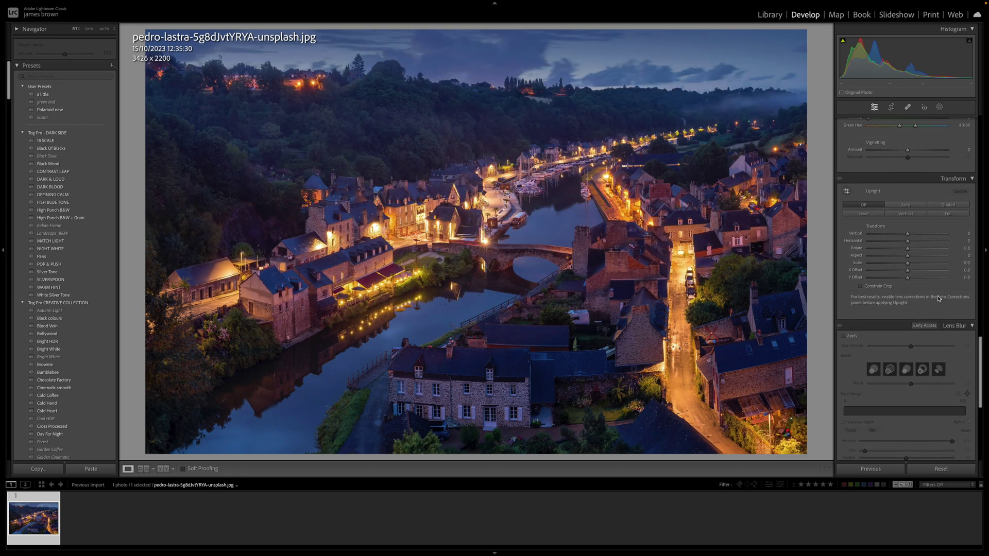
{"action": "scroll", "coordinate": [937, 299], "scroll_direction": "up", "scroll_amount": 6}
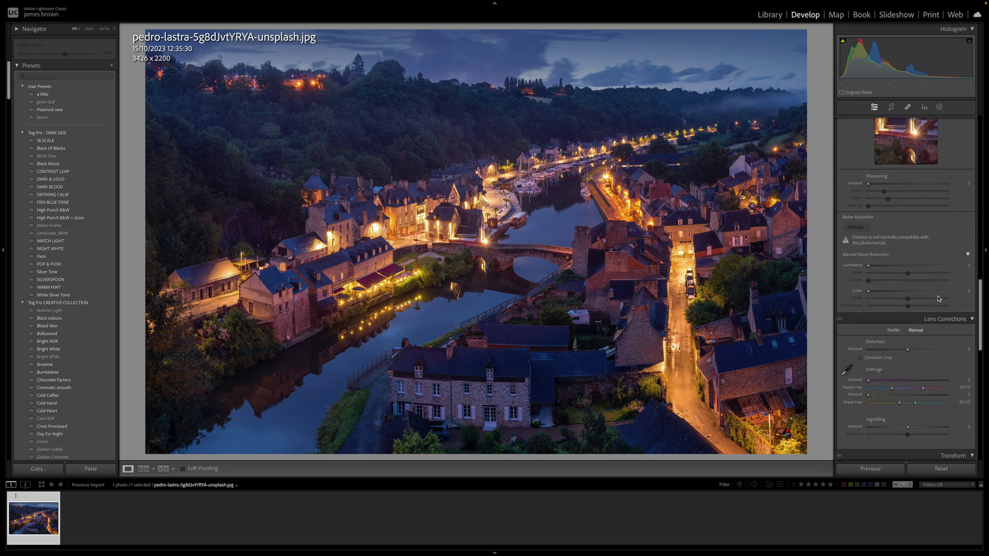
{"action": "scroll", "coordinate": [937, 299], "scroll_direction": "up", "scroll_amount": 6}
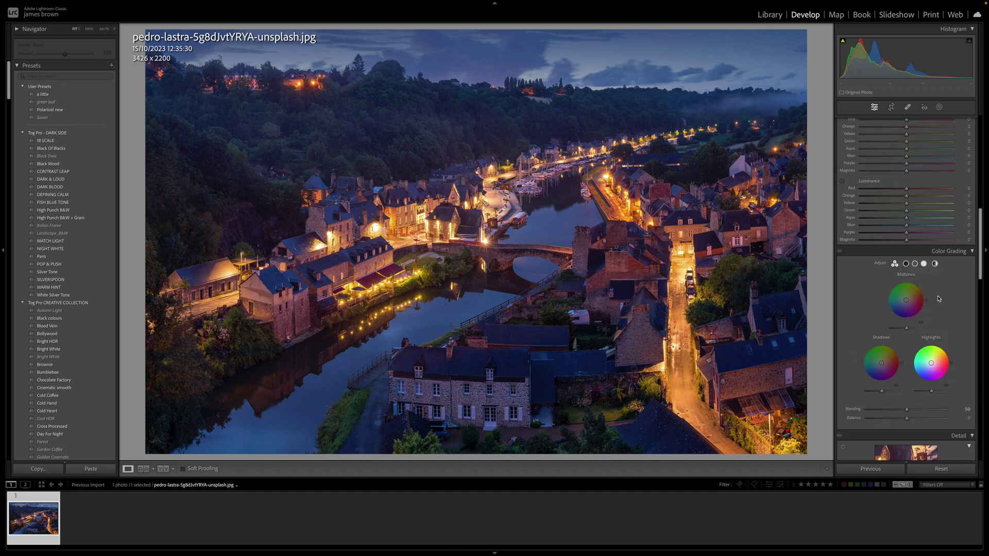
{"action": "scroll", "coordinate": [938, 299], "scroll_direction": "up", "scroll_amount": 1}
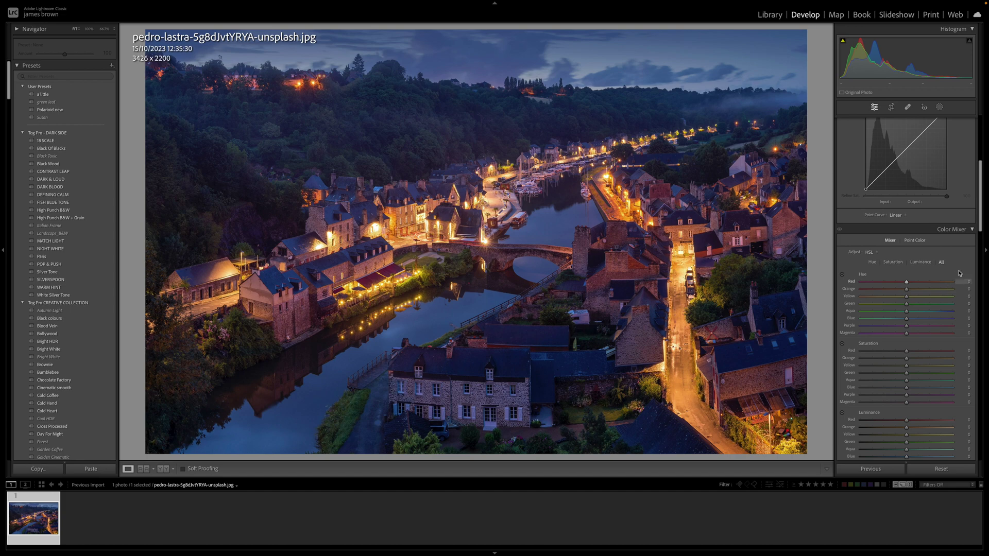
{"action": "scroll", "coordinate": [870, 191], "scroll_direction": "down", "scroll_amount": 5}
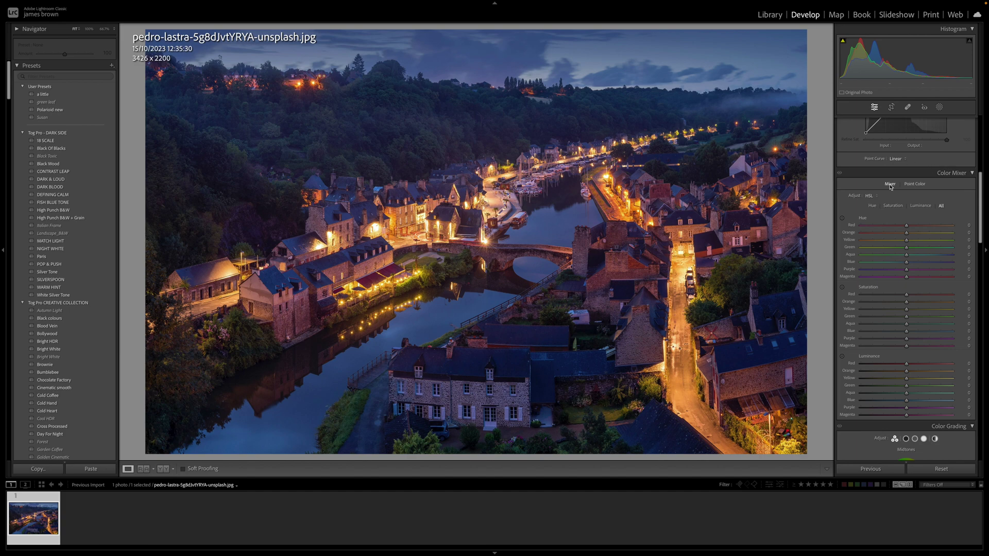
Switch the Color Mixer to Point Color mode and take up its sampling eyedropper
{"action": "left_click", "coordinate": [919, 185]}
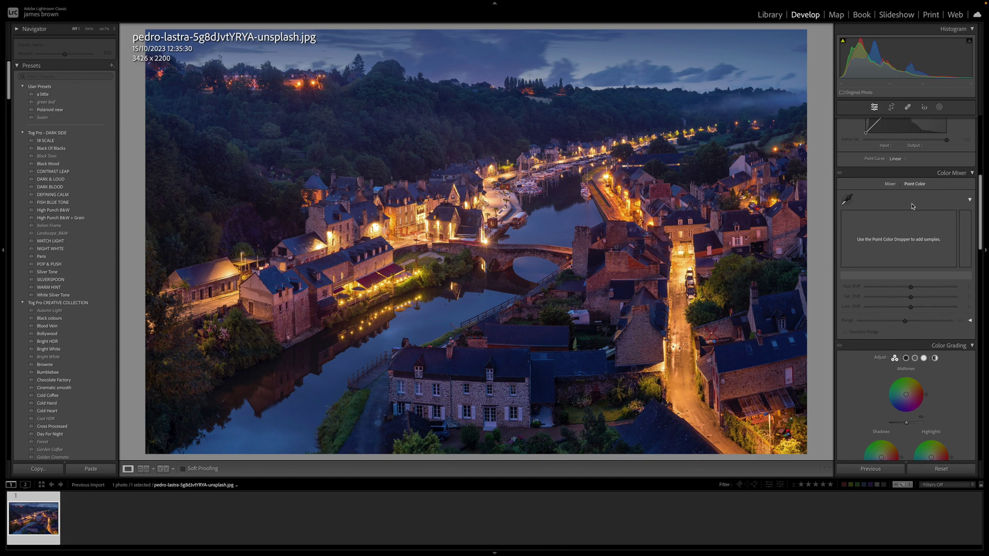
{"action": "left_click", "coordinate": [846, 200]}
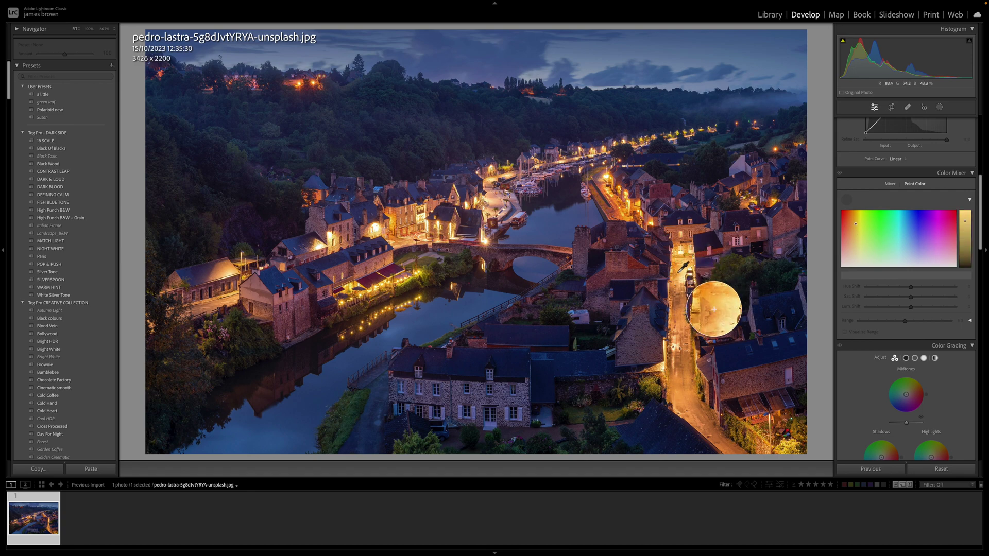
Sample the orange street-light colour and try shifting its hue toward yellow and back
{"action": "left_click", "coordinate": [677, 306]}
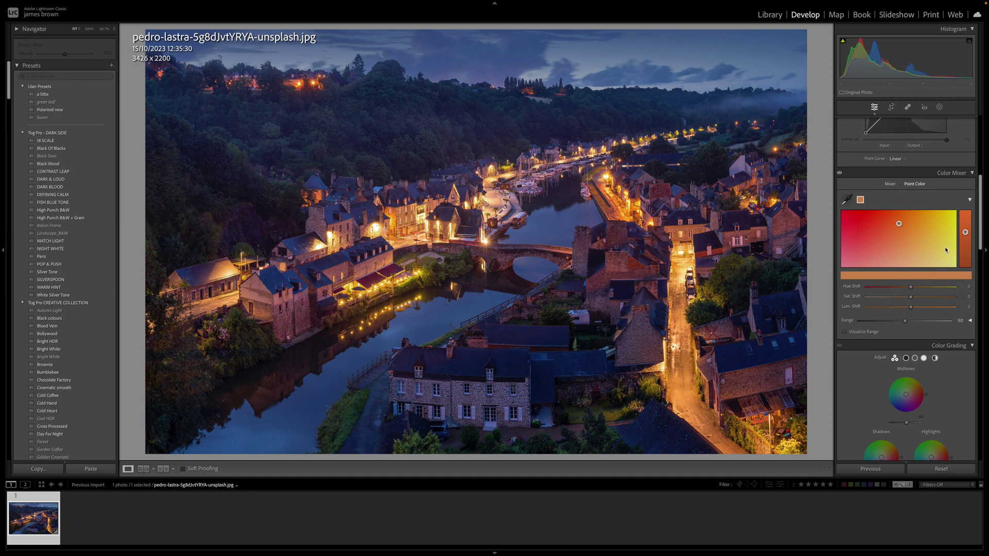
{"action": "left_click", "coordinate": [913, 289]}
{"action": "mouse_move", "coordinate": [912, 289]}
{"action": "left_mouse_down"}
{"action": "mouse_move", "coordinate": [887, 289]}
{"action": "mouse_move", "coordinate": [952, 290]}
{"action": "mouse_move", "coordinate": [908, 289]}
{"action": "left_mouse_up"}
{"action": "left_click", "coordinate": [896, 225]}
{"action": "mouse_move", "coordinate": [895, 225]}
{"action": "left_mouse_down"}
{"action": "mouse_move", "coordinate": [917, 224]}
{"action": "mouse_move", "coordinate": [886, 220]}
{"action": "mouse_move", "coordinate": [897, 224]}
{"action": "left_mouse_up"}
Set the orange's saturation shift to -10, then try brightening it and reset luminance
{"action": "left_click_drag", "start_coordinate": [906, 296], "coordinate": [962, 302]}
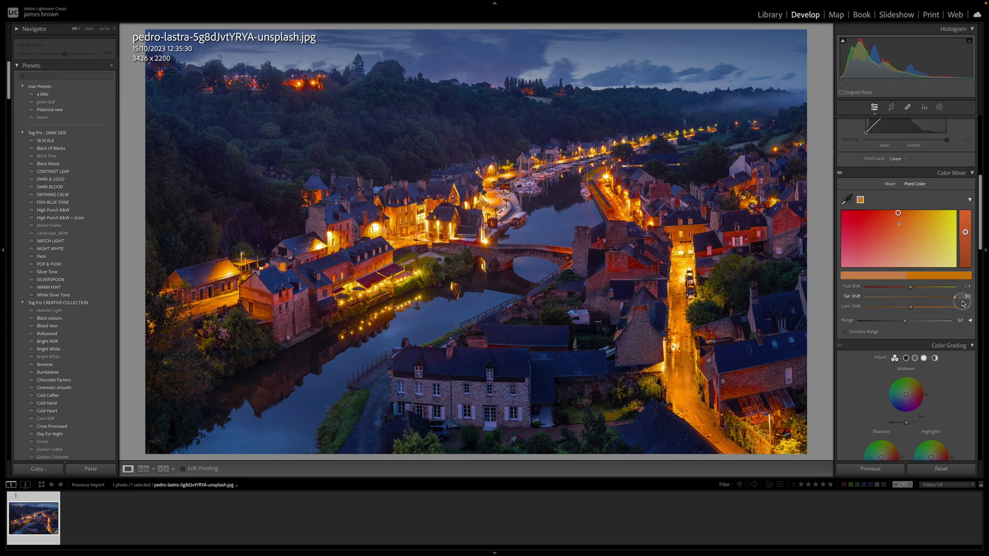
{"action": "left_click_drag", "start_coordinate": [898, 212], "coordinate": [899, 219]}
{"action": "left_click_drag", "start_coordinate": [899, 233], "coordinate": [900, 230]}
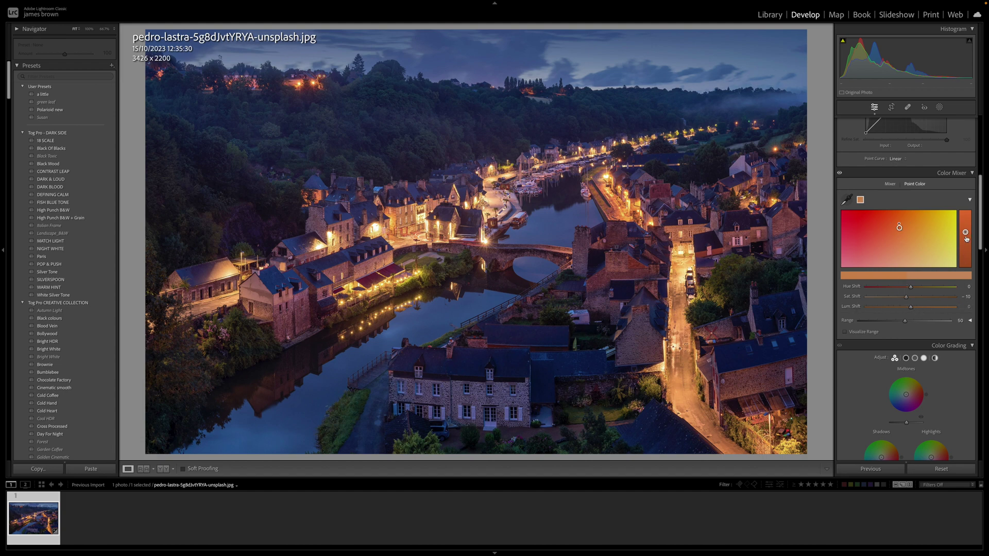
{"action": "mouse_move", "coordinate": [965, 233]}
{"action": "left_mouse_down"}
{"action": "mouse_move", "coordinate": [967, 217]}
{"action": "mouse_move", "coordinate": [967, 251]}
{"action": "left_mouse_up"}
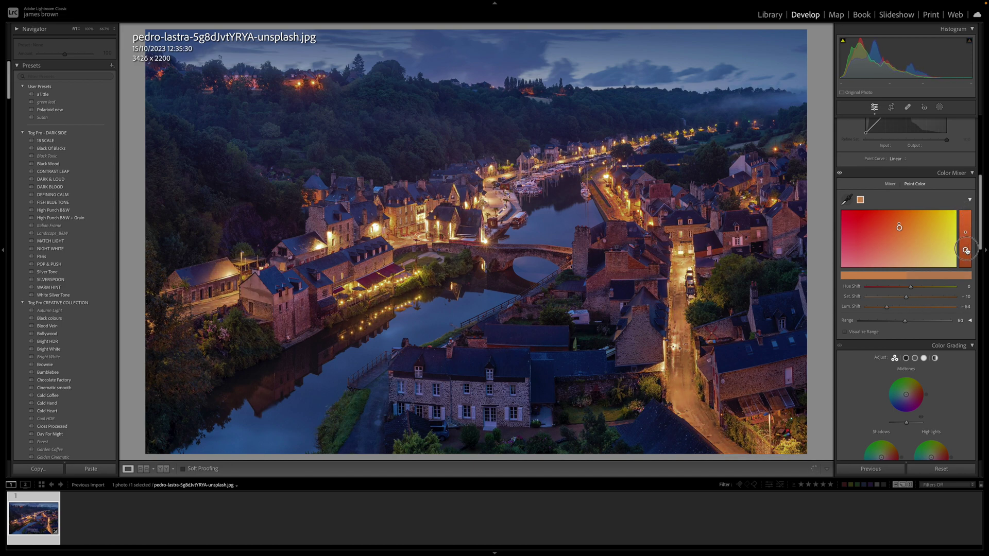
{"action": "double_click", "coordinate": [967, 251]}
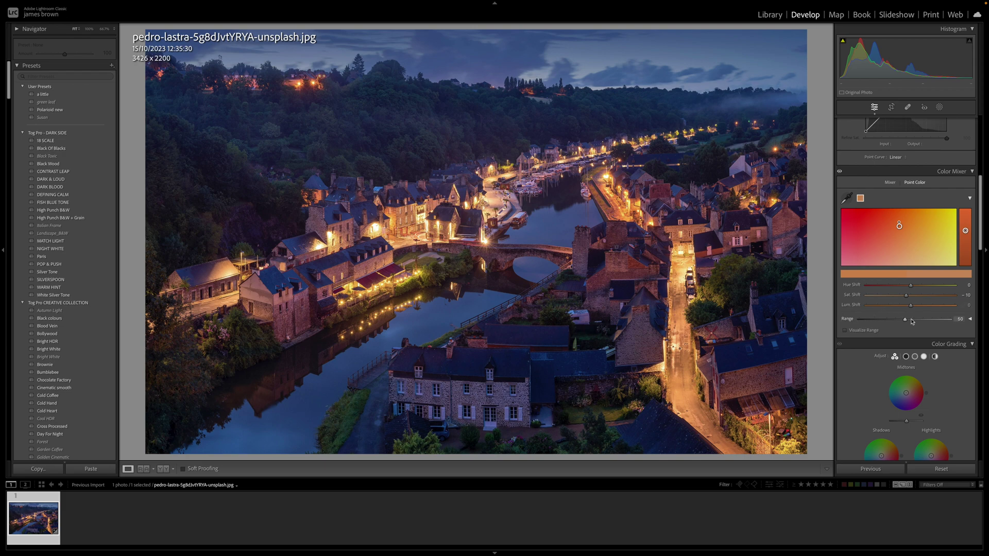
Turn on Visualize Range and narrow the sampled orange's Range to 13
{"action": "left_click_drag", "start_coordinate": [906, 322], "coordinate": [838, 317]}
{"action": "left_click_drag", "start_coordinate": [897, 227], "coordinate": [899, 225]}
{"action": "left_click_drag", "start_coordinate": [885, 321], "coordinate": [884, 321]}
{"action": "left_click", "coordinate": [873, 330]}
{"action": "left_click_drag", "start_coordinate": [885, 320], "coordinate": [856, 308]}
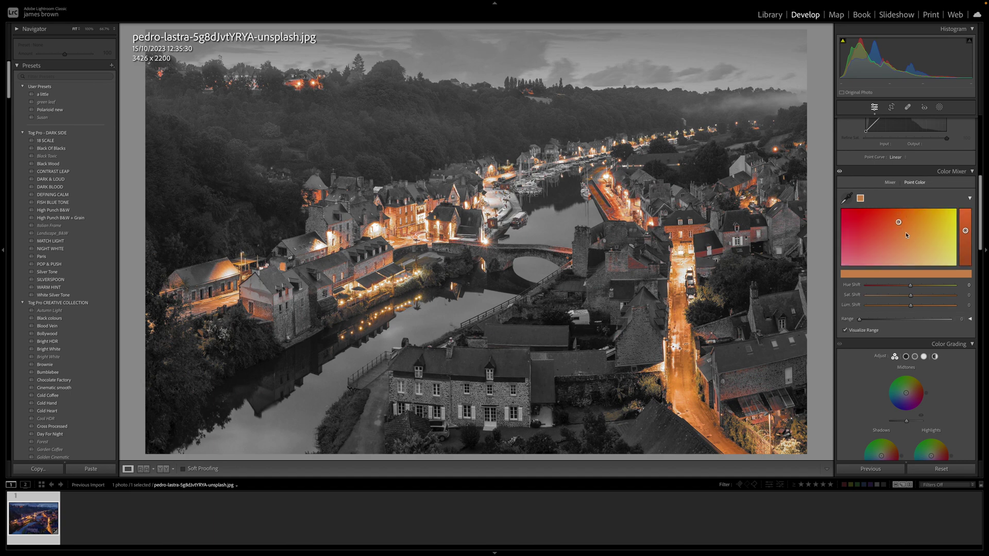
Widen the orange point-colour range to 27 and set its Lum. Shift to -31
{"action": "left_click", "coordinate": [897, 322]}
{"action": "mouse_move", "coordinate": [896, 319]}
{"action": "left_mouse_down"}
{"action": "mouse_move", "coordinate": [874, 321]}
{"action": "mouse_move", "coordinate": [883, 320]}
{"action": "left_mouse_up"}
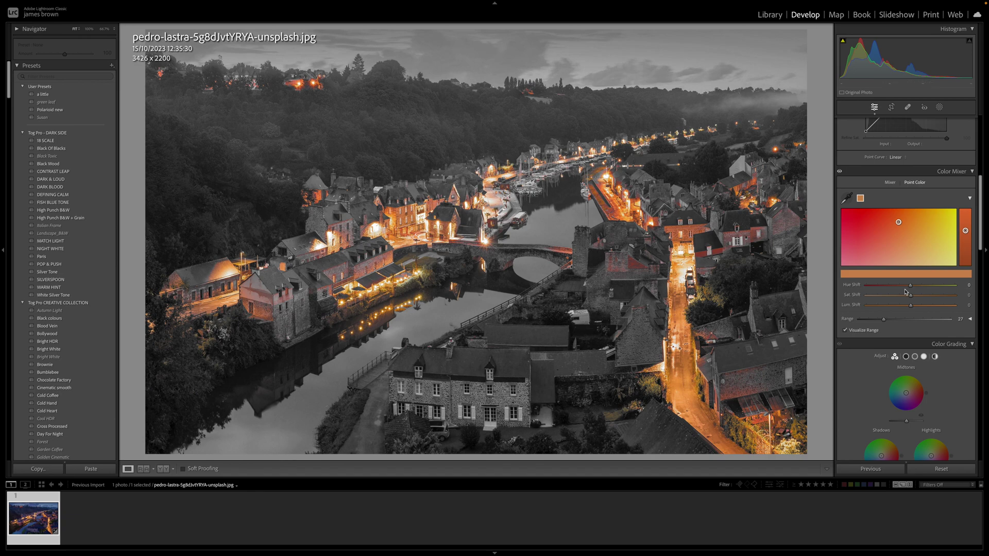
{"action": "left_click", "coordinate": [897, 307]}
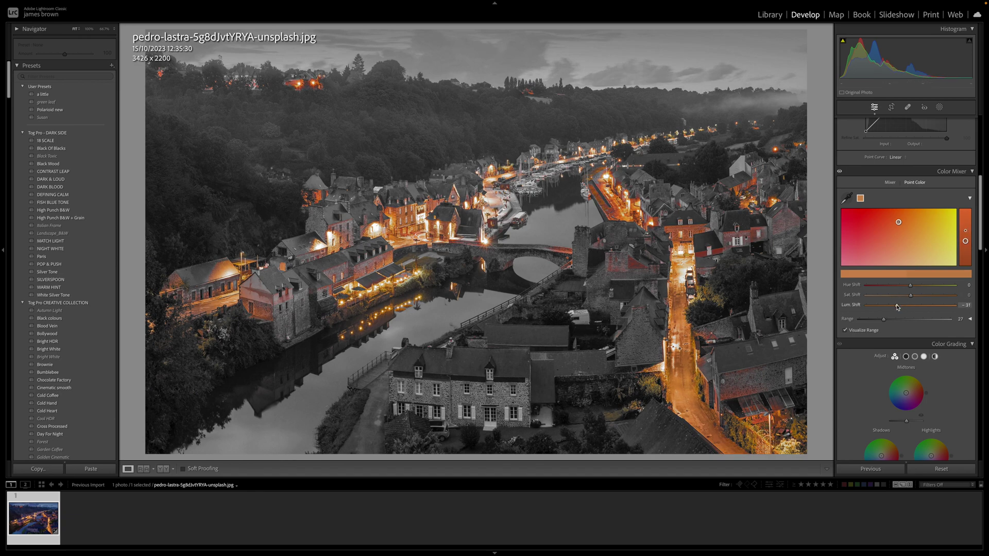
Turn off Visualize Range and sample the blue of the dark roof with the eyedropper
{"action": "left_click", "coordinate": [848, 332]}
{"action": "left_click", "coordinate": [846, 198]}
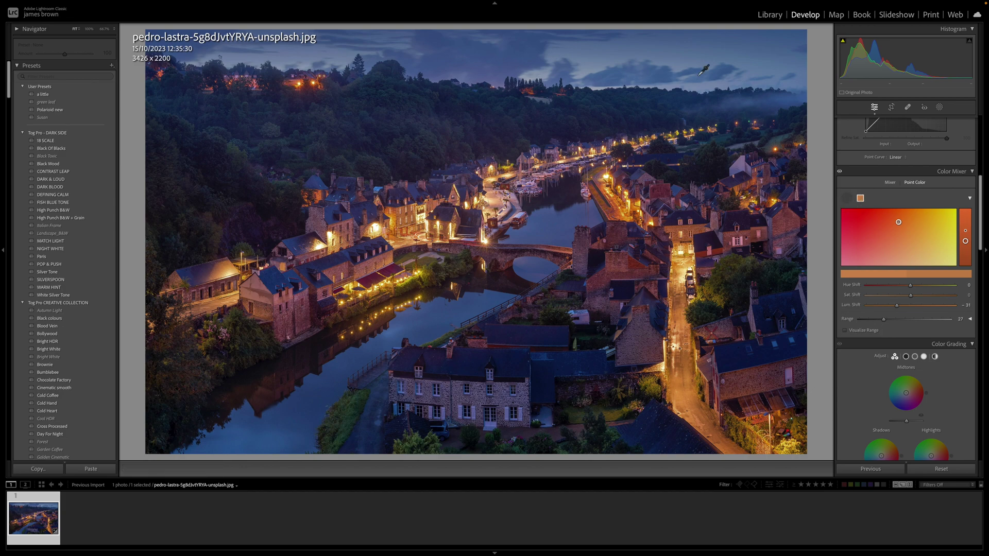
{"action": "left_click", "coordinate": [549, 368]}
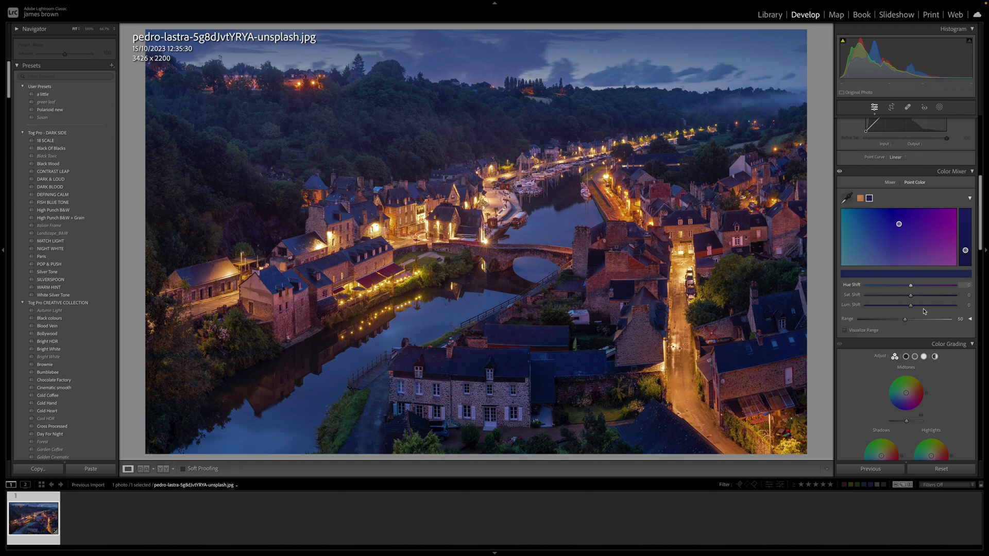
Darken the blues to Lum. Shift -22, then sample the cream terrace and set Hue -27, Lum. -26
{"action": "left_click", "coordinate": [889, 305]}
{"action": "left_click_drag", "start_coordinate": [890, 307], "coordinate": [901, 306]}
{"action": "left_click", "coordinate": [846, 197]}
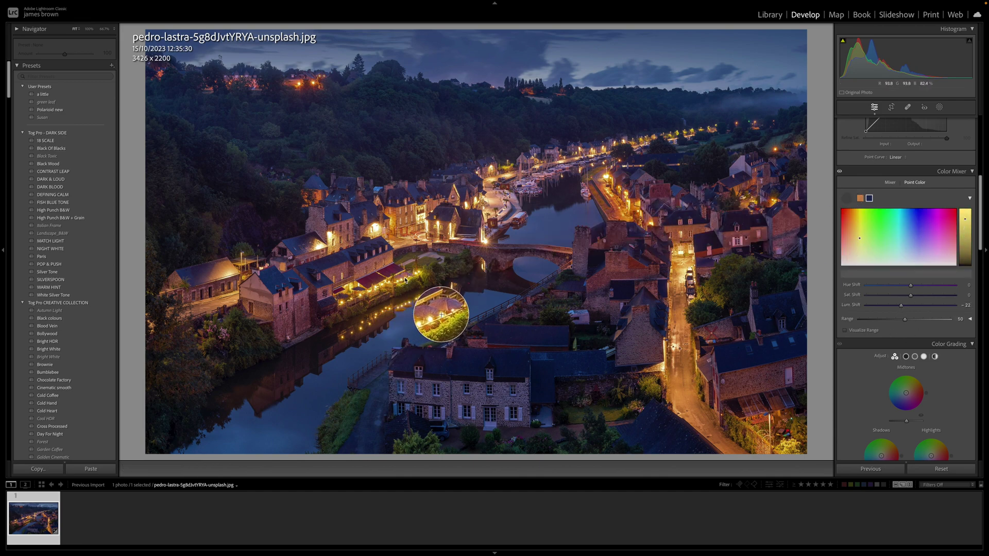
{"action": "left_click", "coordinate": [442, 315]}
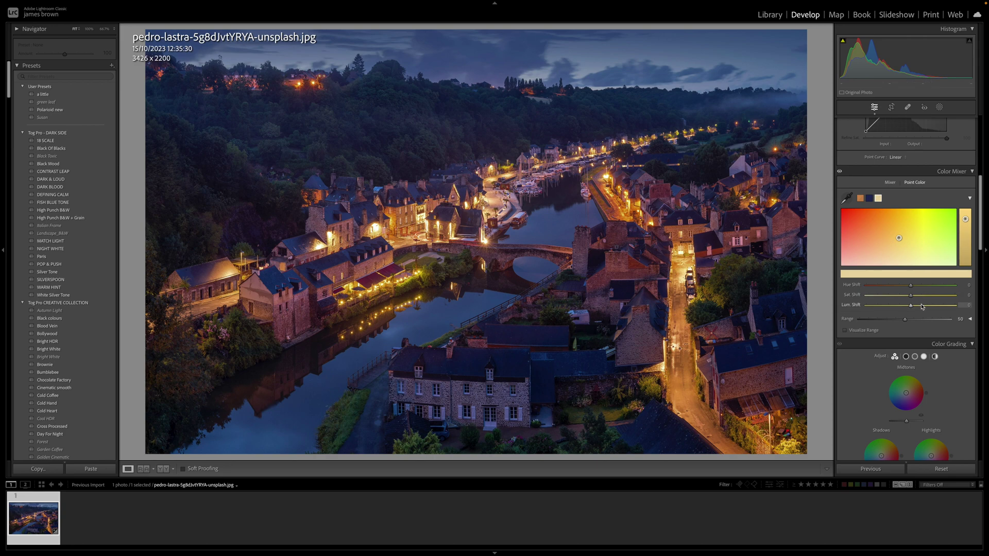
{"action": "mouse_move", "coordinate": [910, 305]}
{"action": "left_mouse_down"}
{"action": "mouse_move", "coordinate": [919, 306]}
{"action": "mouse_move", "coordinate": [899, 305]}
{"action": "mouse_move", "coordinate": [903, 286]}
{"action": "mouse_move", "coordinate": [920, 288]}
{"action": "mouse_move", "coordinate": [900, 288]}
{"action": "left_mouse_up"}
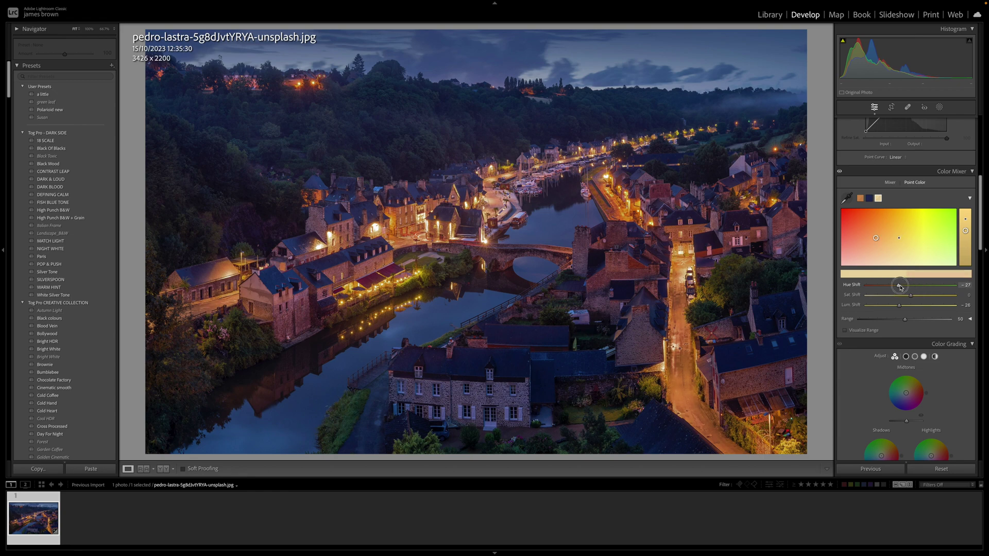
{"action": "left_click", "coordinate": [864, 330]}
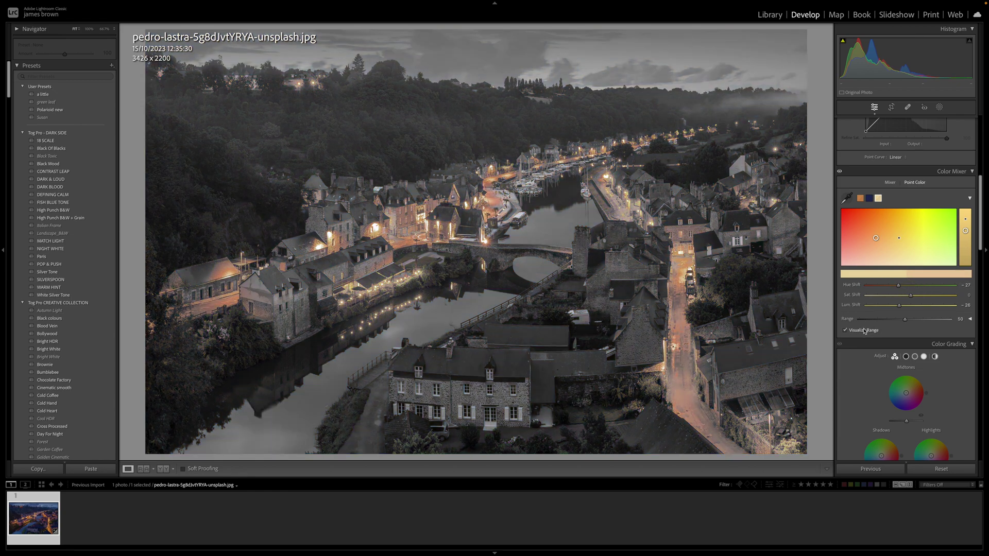
Delete the yellow Point Color swatch, keeping only orange and blue, and hide Visualize Range
{"action": "left_click", "coordinate": [869, 199]}
{"action": "left_click", "coordinate": [860, 200]}
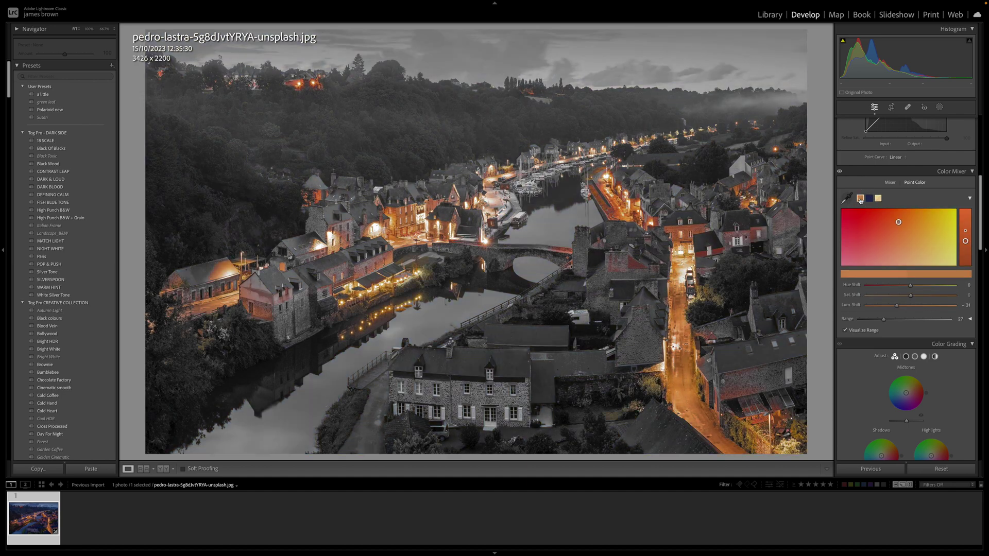
{"action": "left_click", "coordinate": [869, 199]}
{"action": "left_click", "coordinate": [878, 198]}
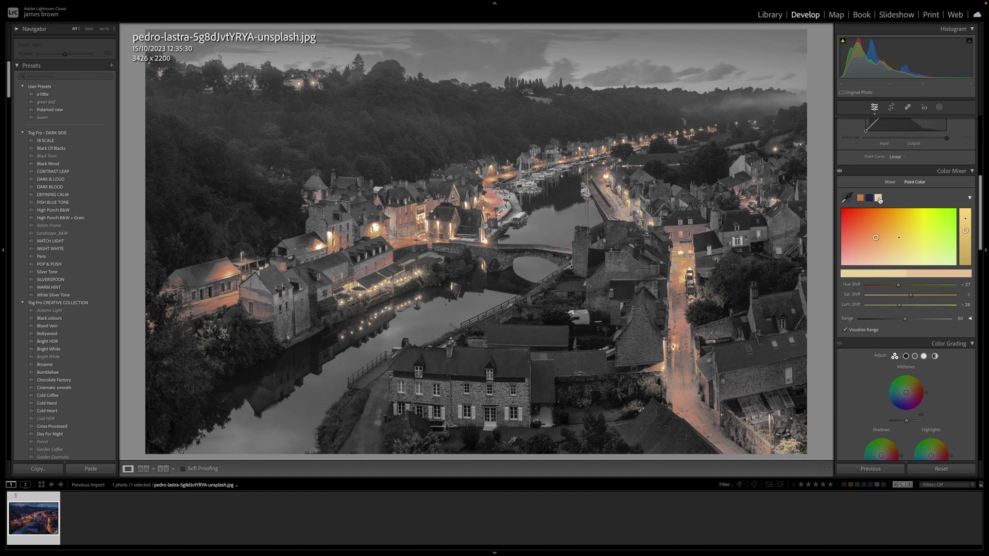
{"action": "scroll", "coordinate": [875, 197], "scroll_direction": "down", "scroll_amount": 1}
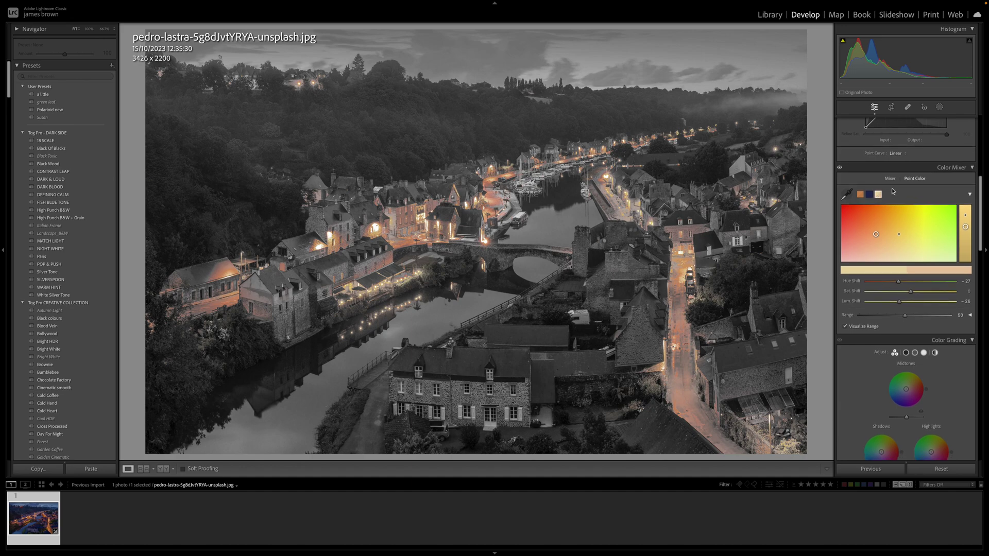
{"action": "right_click", "coordinate": [881, 197]}
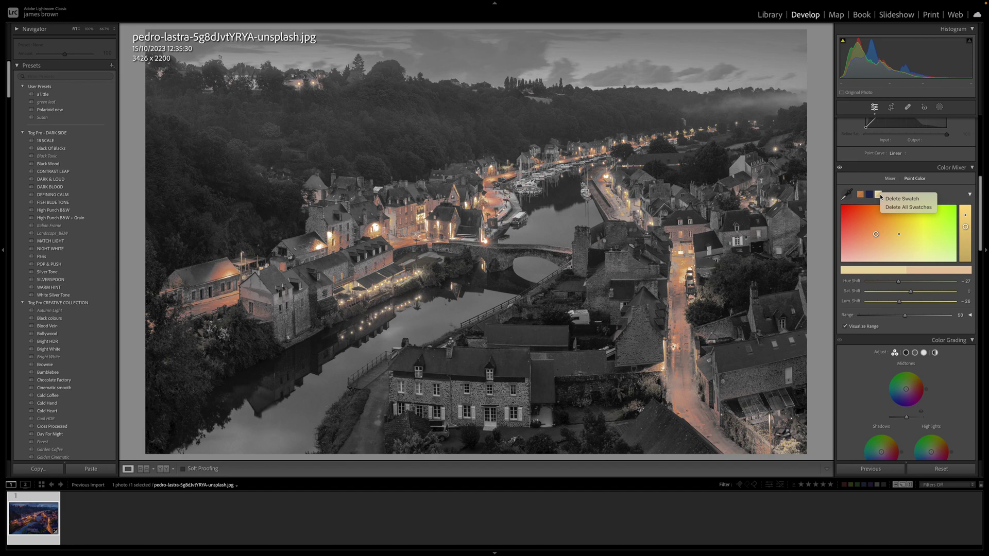
{"action": "left_click", "coordinate": [902, 198]}
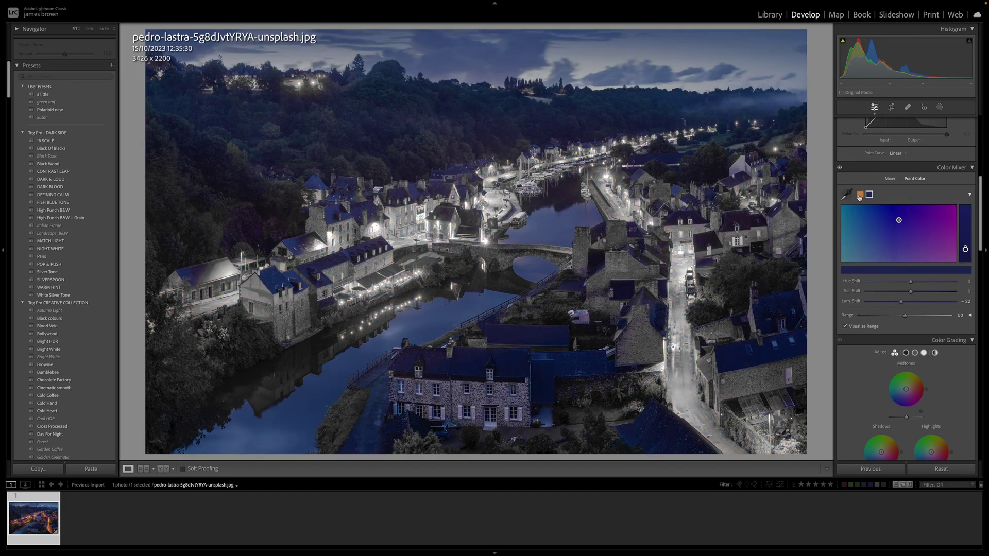
{"action": "left_click", "coordinate": [845, 326]}
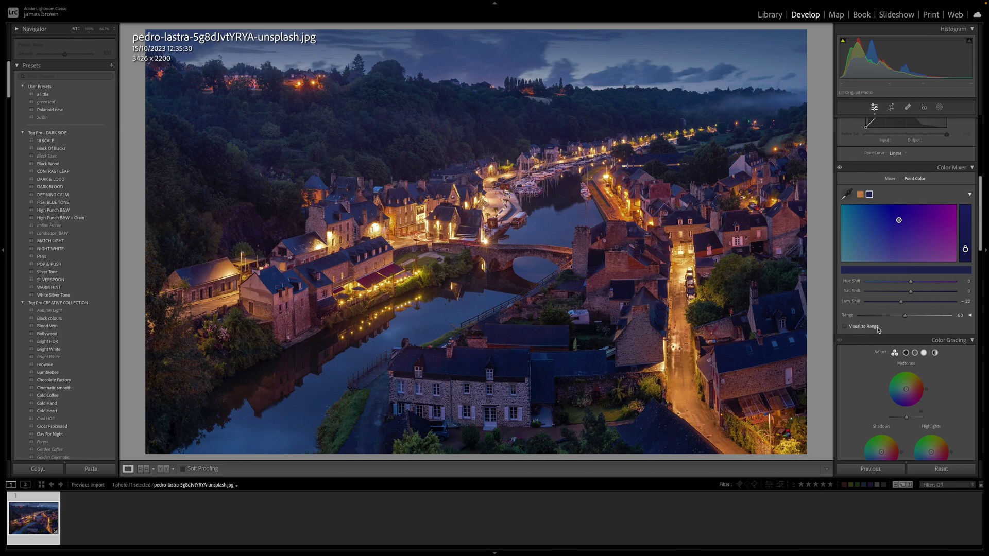
Toggle the Color Mixer adjustments off and on to compare the photo before and after
{"action": "left_click", "coordinate": [841, 169]}
{"action": "left_click", "coordinate": [841, 169]}
{"action": "left_click", "coordinate": [841, 170]}
{"action": "left_click", "coordinate": [842, 170]}
{"action": "left_click", "coordinate": [842, 170]}
{"action": "left_click", "coordinate": [841, 170]}
Retune the blue point colour's range, ending at Sat. Shift 13 and Lum. Shift -32
{"action": "left_click_drag", "start_coordinate": [898, 224], "coordinate": [899, 219]}
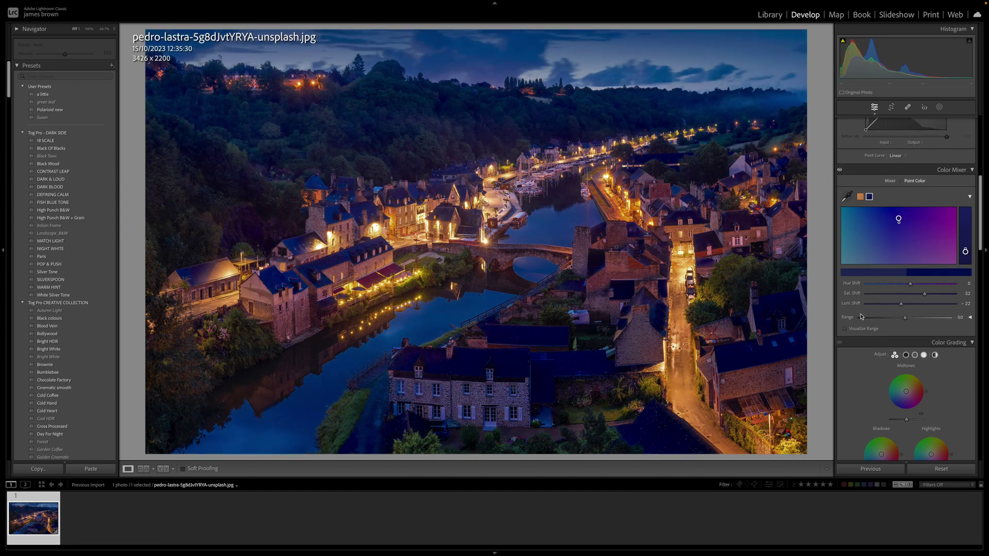
{"action": "left_click", "coordinate": [845, 328]}
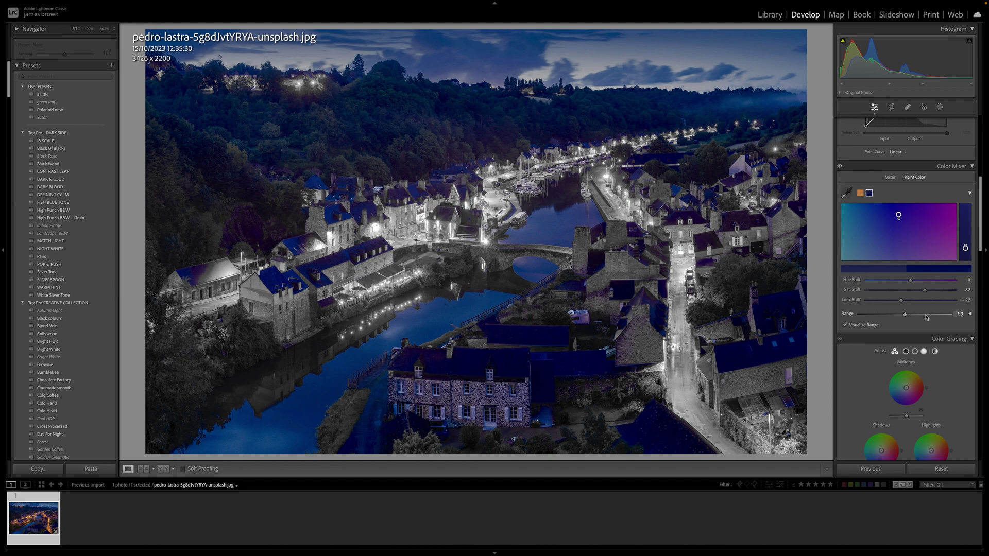
{"action": "mouse_move", "coordinate": [905, 314]}
{"action": "left_mouse_down"}
{"action": "mouse_move", "coordinate": [887, 315]}
{"action": "mouse_move", "coordinate": [919, 314]}
{"action": "left_mouse_up"}
{"action": "mouse_move", "coordinate": [925, 300]}
{"action": "left_mouse_down"}
{"action": "mouse_move", "coordinate": [899, 303]}
{"action": "mouse_move", "coordinate": [916, 290]}
{"action": "left_mouse_up"}
{"action": "scroll", "coordinate": [886, 288], "scroll_direction": "down", "scroll_amount": 1}
{"action": "left_click", "coordinate": [862, 297]}
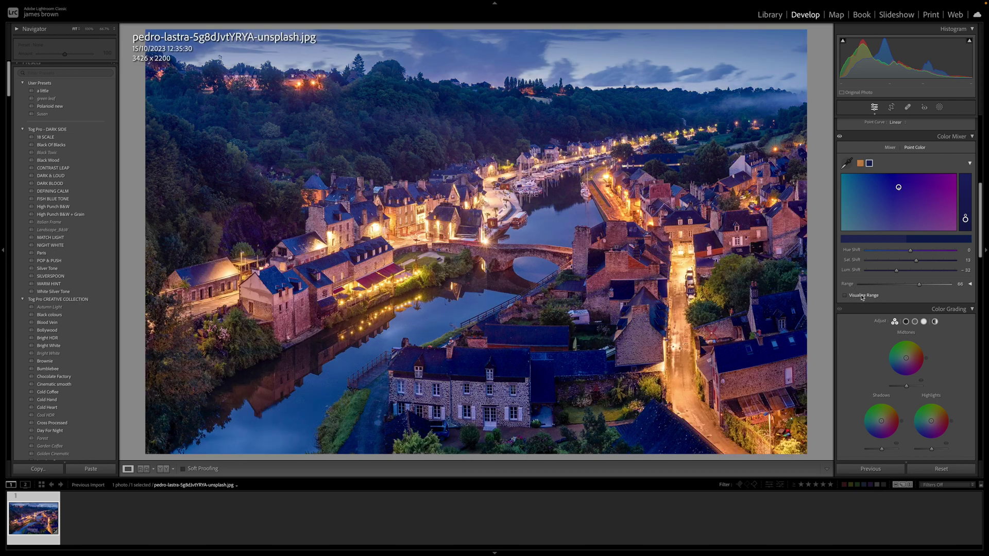
{"action": "scroll", "coordinate": [862, 309], "scroll_direction": "up", "scroll_amount": 8}
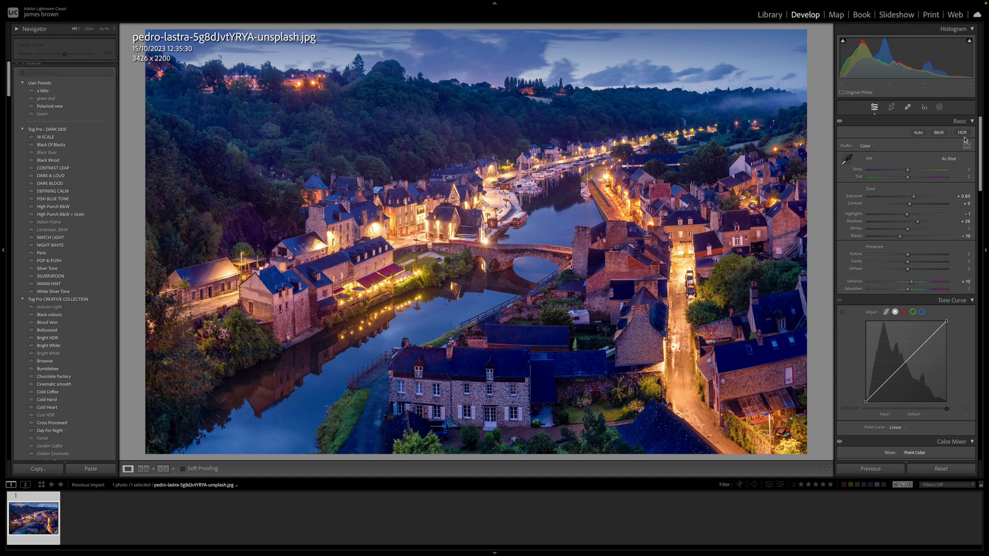
{"action": "mouse_move", "coordinate": [105, 3]}
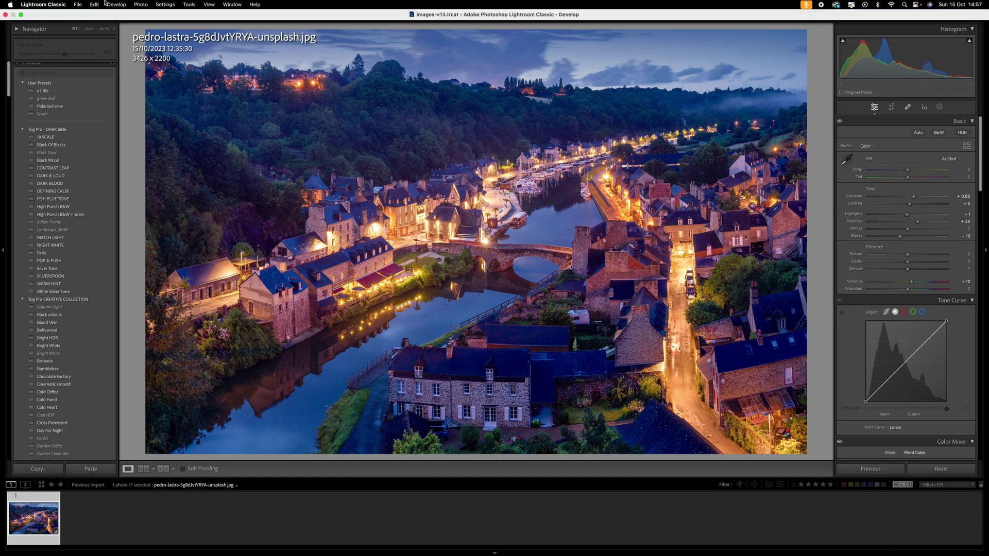
{"action": "left_click", "coordinate": [10, 5]}
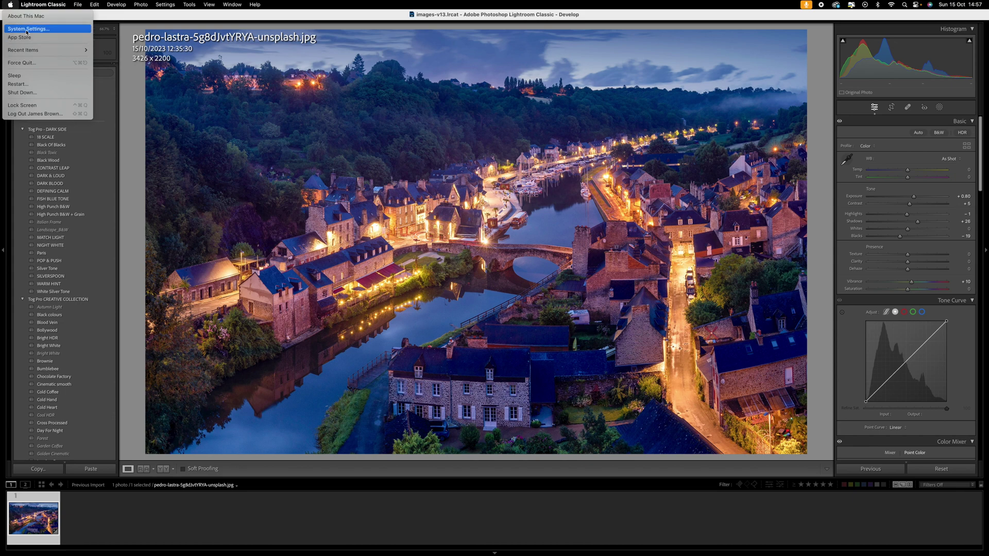
{"action": "key", "text": "Escape"}
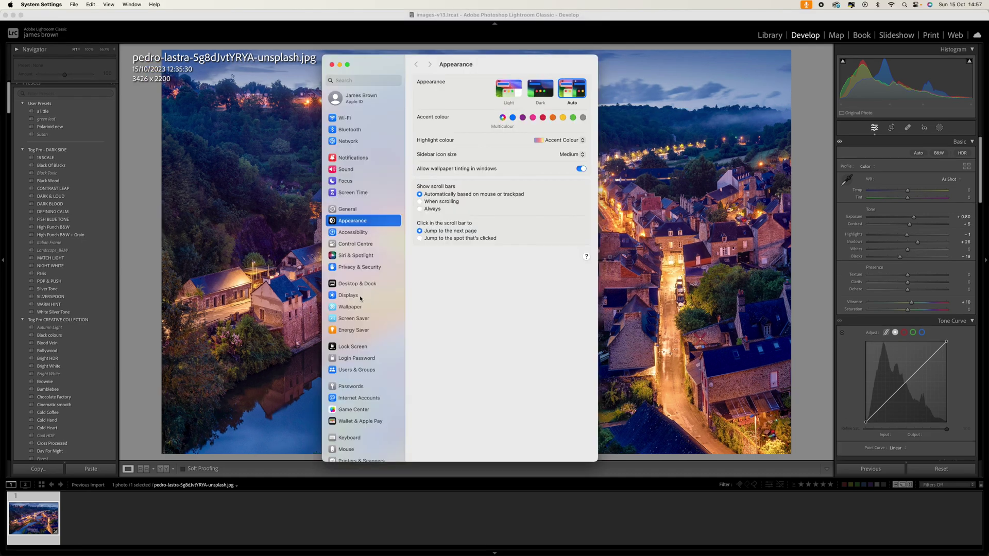
{"action": "left_click", "coordinate": [360, 298]}
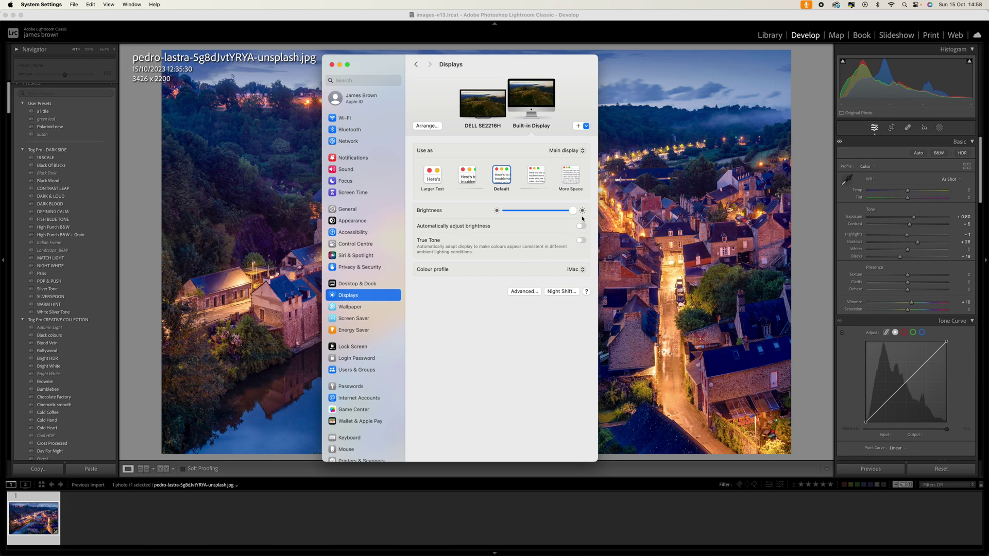
{"action": "left_click", "coordinate": [332, 65]}
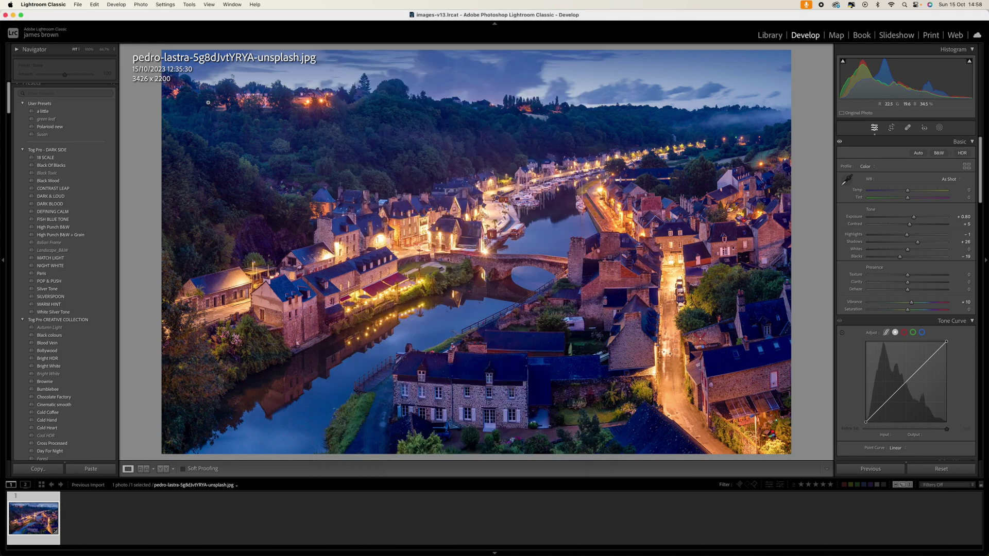
Make Lightroom full screen and enable HDR editing in the Basic panel, showing the HDR Limit options
{"action": "left_click", "coordinate": [21, 15]}
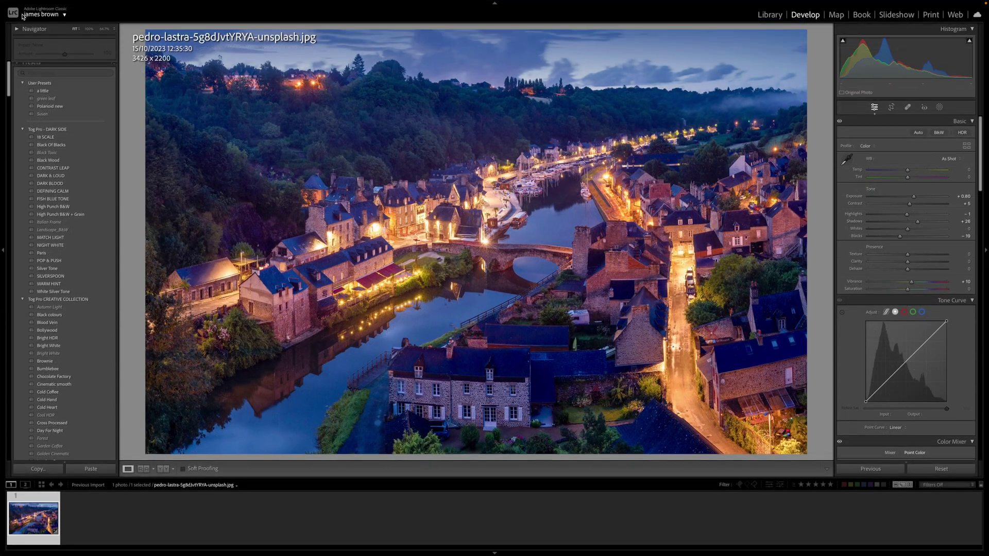
{"action": "left_click", "coordinate": [962, 133]}
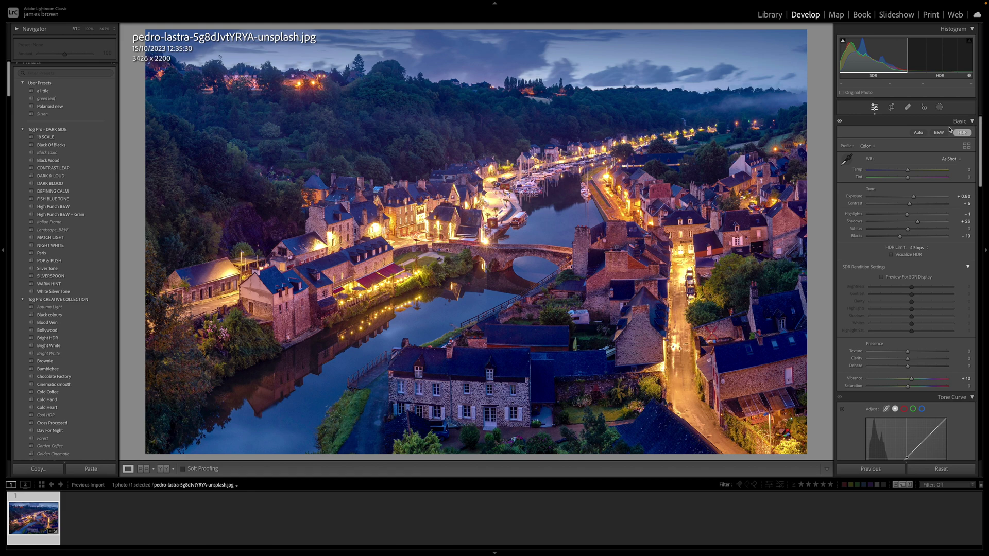
{"action": "scroll", "coordinate": [907, 149], "scroll_direction": "down", "scroll_amount": 3}
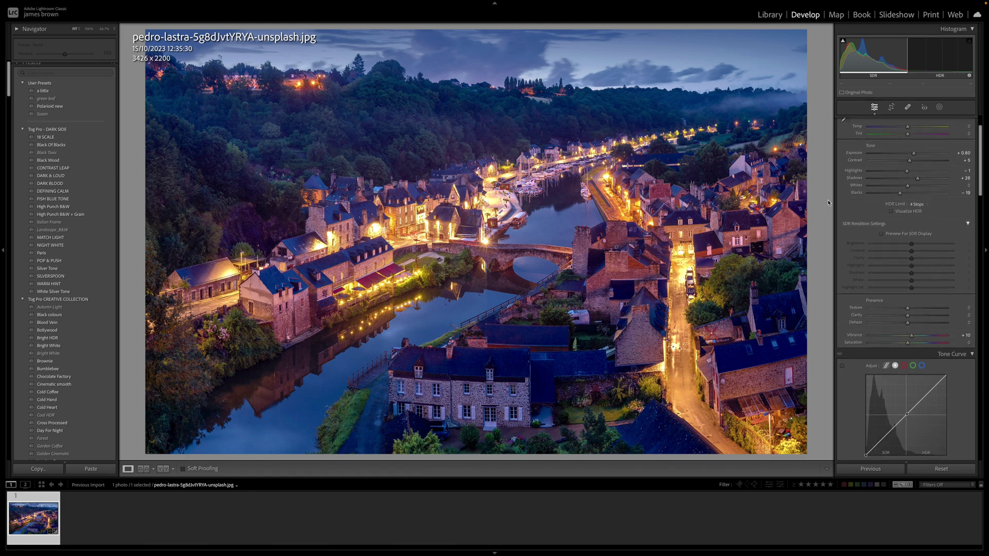
{"action": "left_click", "coordinate": [928, 206]}
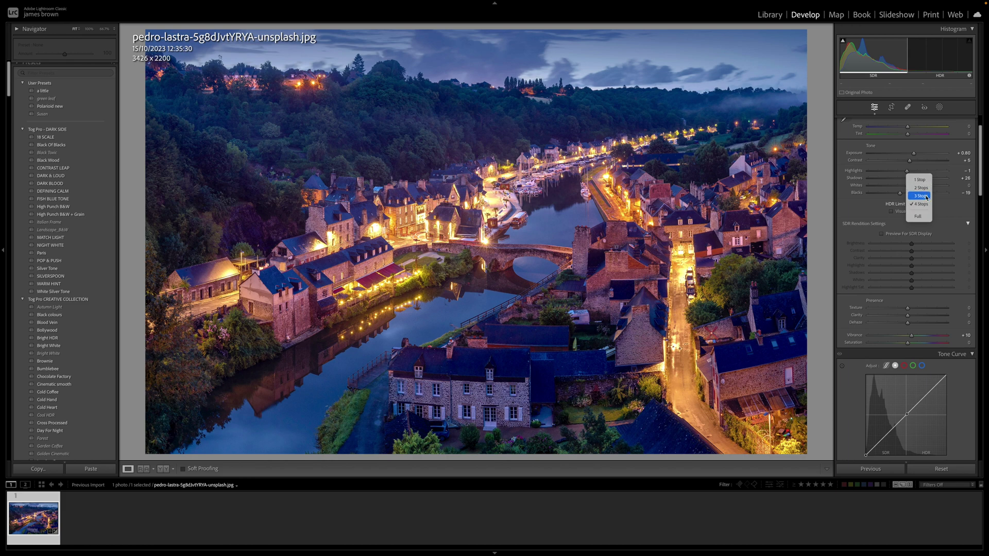
Keep HDR Limit at 4 Stops, inspect the Visualize HDR overlay, then switch on the SDR preview
{"action": "left_click", "coordinate": [925, 204]}
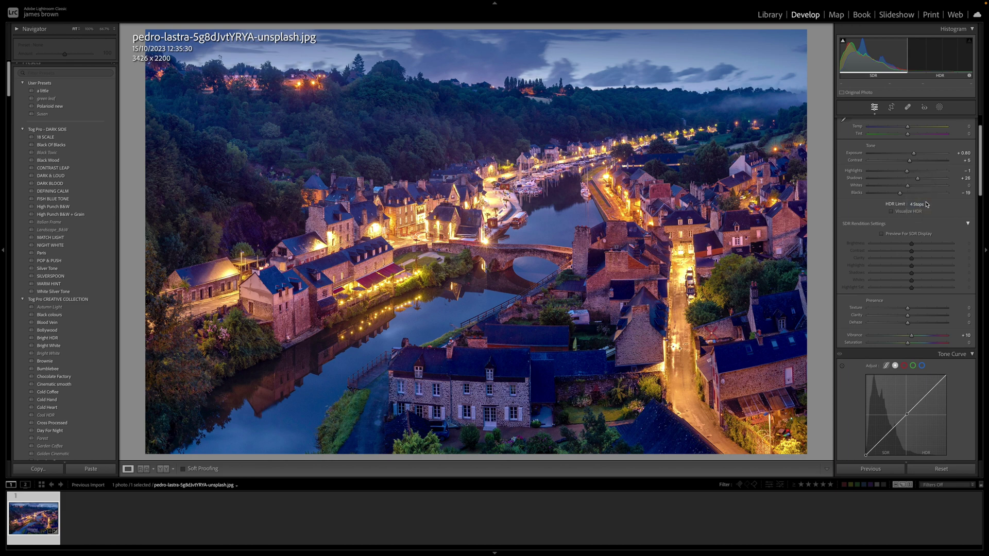
{"action": "scroll", "coordinate": [925, 204], "scroll_direction": "up", "scroll_amount": 2}
{"action": "left_click", "coordinate": [898, 241]}
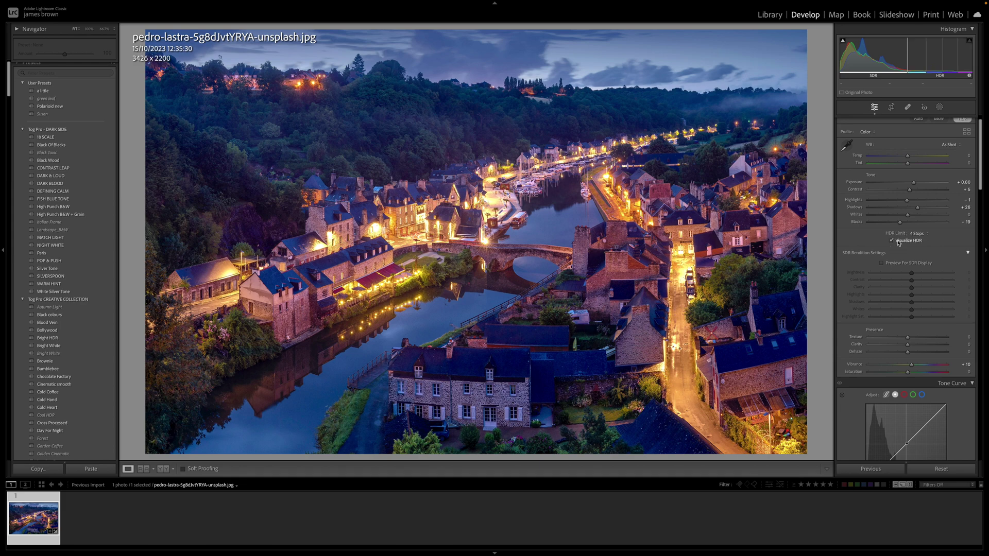
{"action": "mouse_move", "coordinate": [913, 66]}
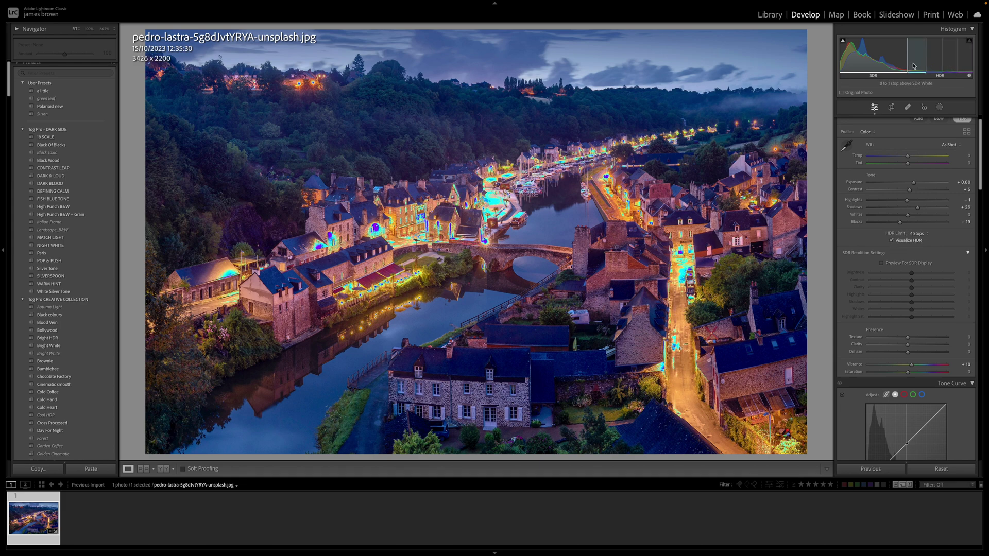
{"action": "mouse_move", "coordinate": [950, 62]}
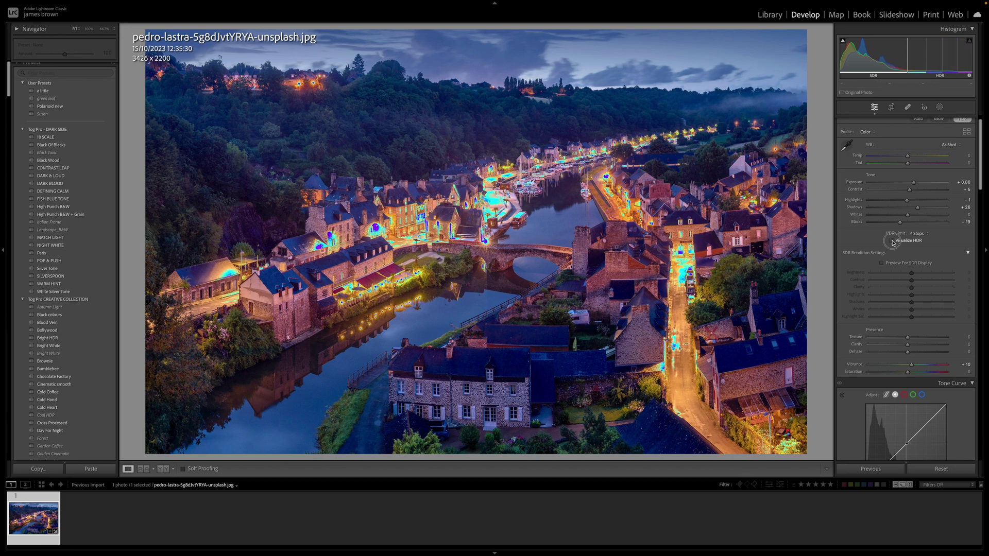
{"action": "left_click", "coordinate": [892, 241]}
{"action": "left_click", "coordinate": [882, 265]}
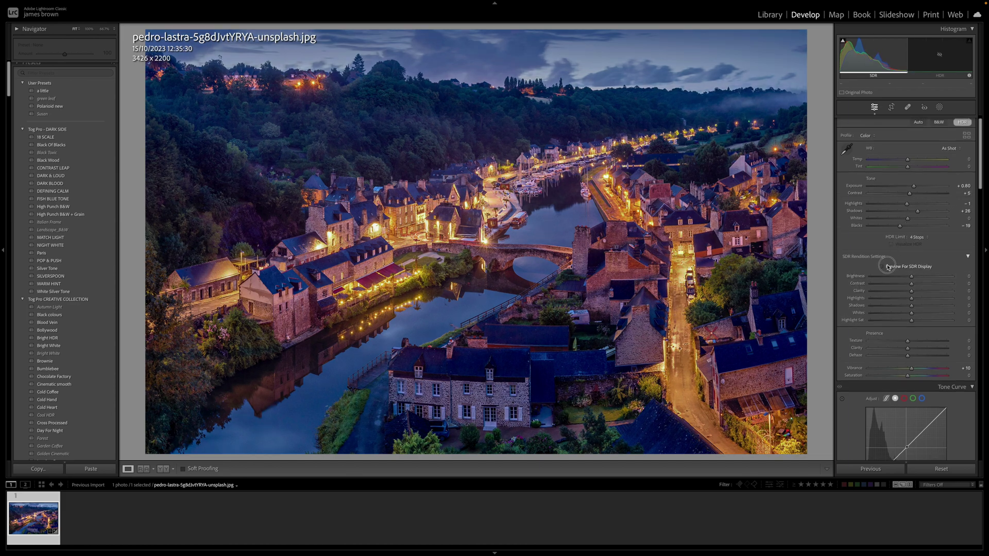
Brighten the SDR rendition to +23, comparing the SDR preview with the HDR overlay
{"action": "left_click", "coordinate": [889, 267]}
{"action": "left_click", "coordinate": [895, 245]}
{"action": "left_click", "coordinate": [889, 268]}
{"action": "left_click_drag", "start_coordinate": [912, 276], "coordinate": [934, 281]}
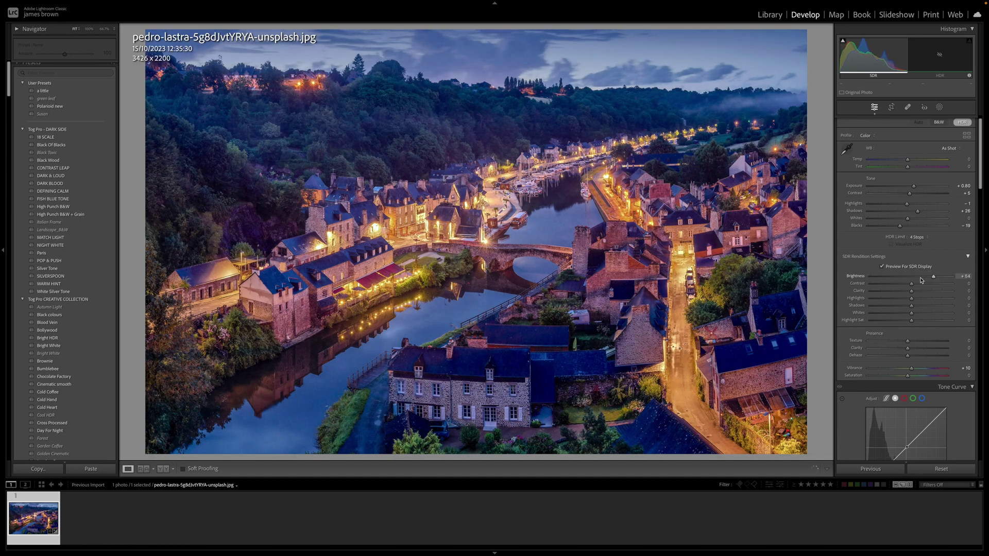
Recheck the lit areas with the HDR overlay, then hide it and open the File menu
{"action": "left_click", "coordinate": [882, 267]}
{"action": "left_click", "coordinate": [905, 246]}
{"action": "mouse_move", "coordinate": [939, 57]}
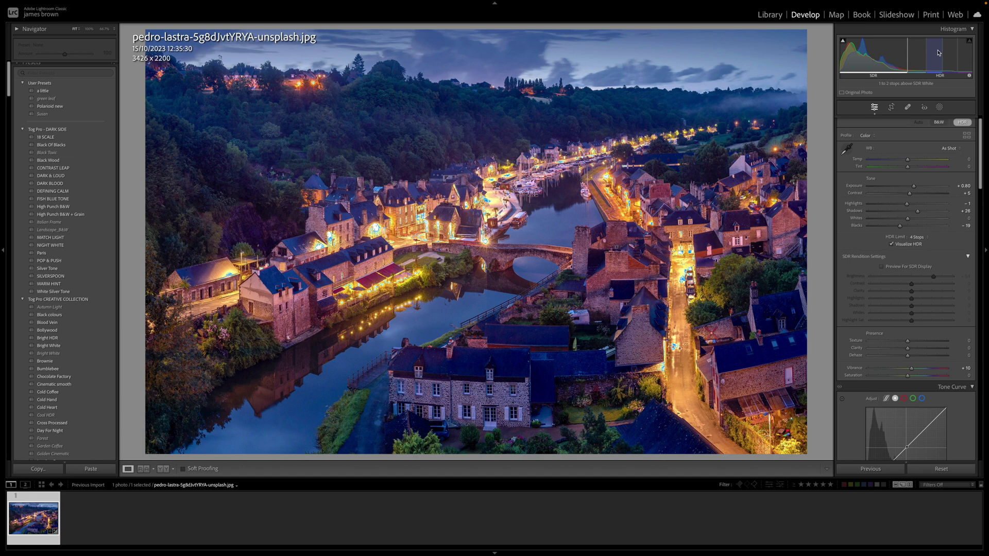
{"action": "scroll", "coordinate": [888, 248], "scroll_direction": "down", "scroll_amount": 1}
{"action": "scroll", "coordinate": [887, 248], "scroll_direction": "down", "scroll_amount": 1}
{"action": "left_click", "coordinate": [891, 237]}
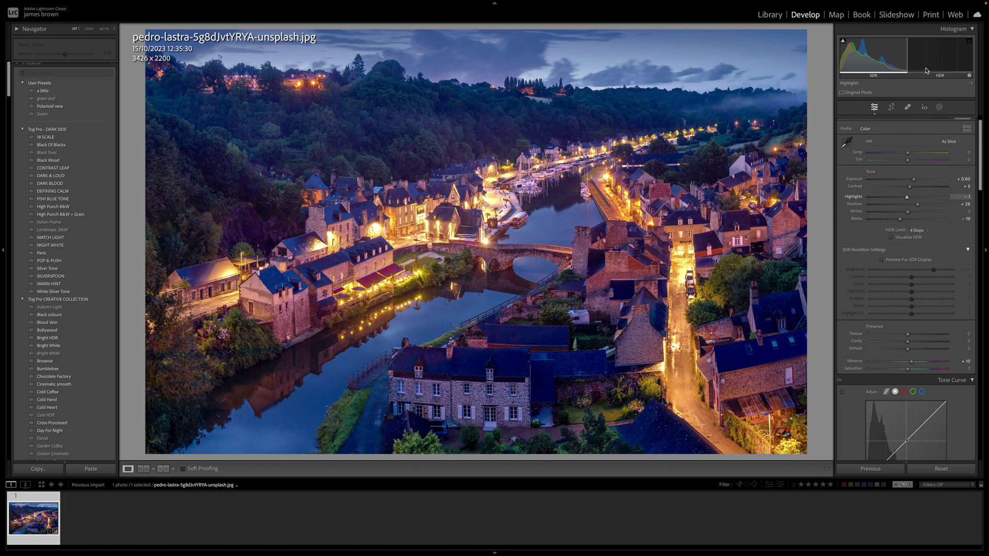
{"action": "left_click", "coordinate": [78, 4]}
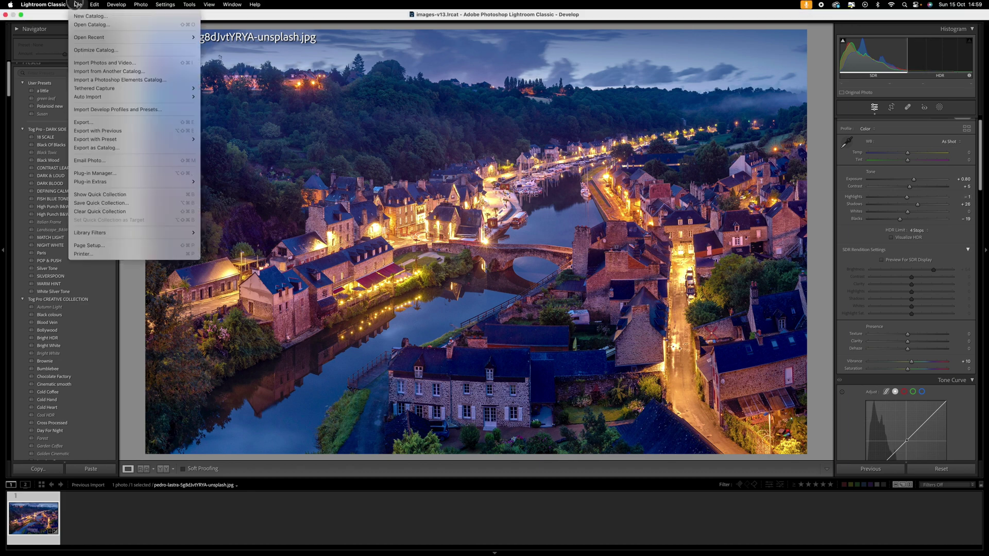
Set the export to JPEG XL with HDR Output in HDR P3, then cancel the Export dialog
{"action": "left_click", "coordinate": [82, 122]}
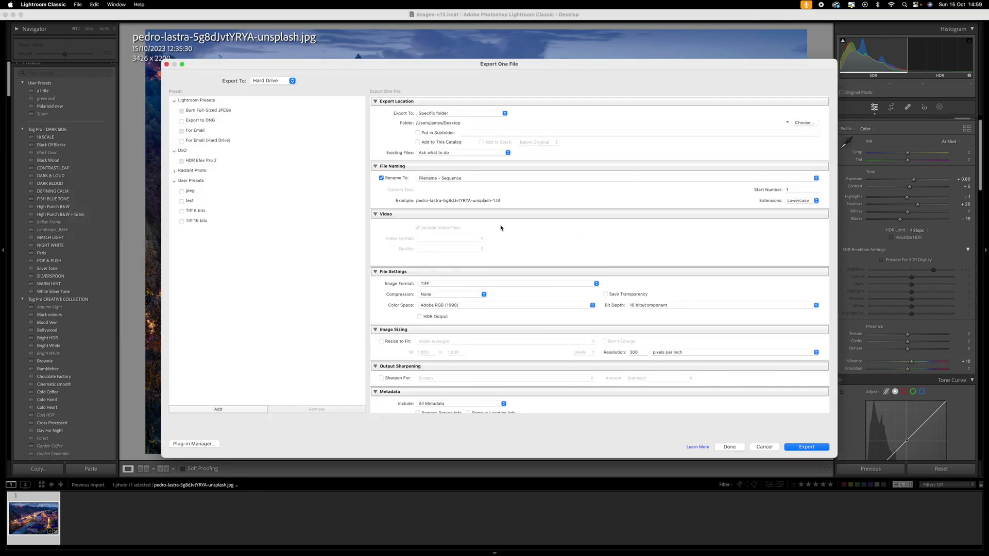
{"action": "scroll", "coordinate": [501, 227], "scroll_direction": "down", "scroll_amount": 5}
{"action": "left_click", "coordinate": [446, 227]}
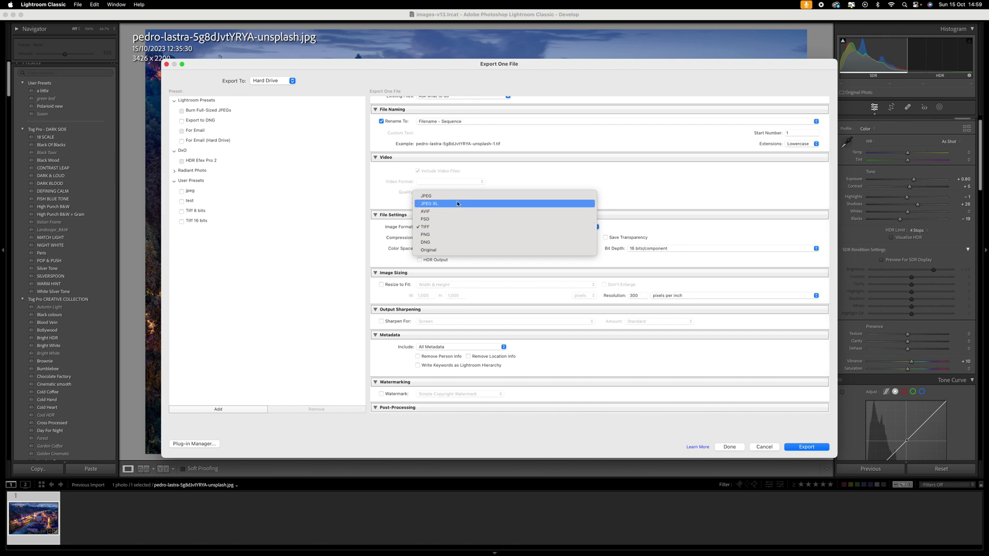
{"action": "left_click", "coordinate": [457, 203]}
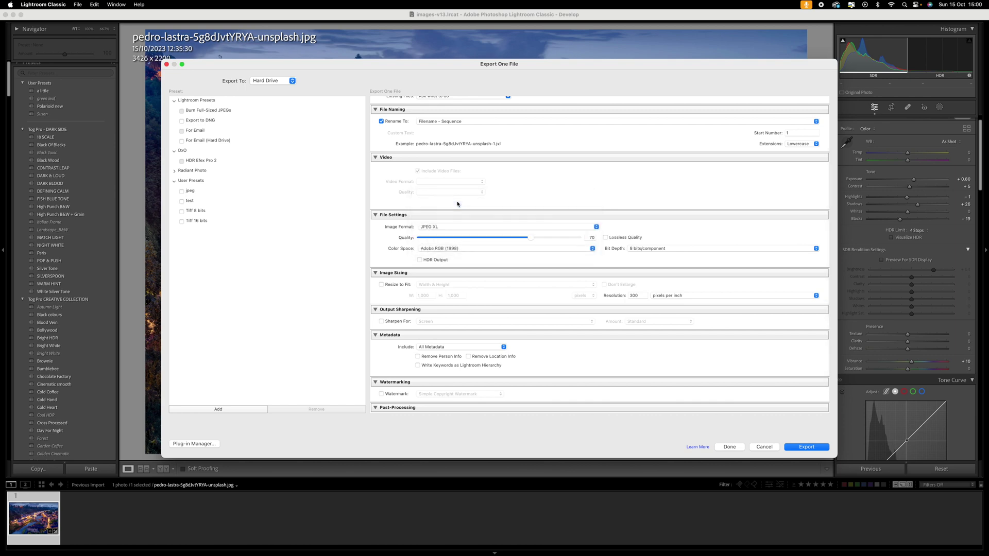
{"action": "left_click", "coordinate": [419, 260]}
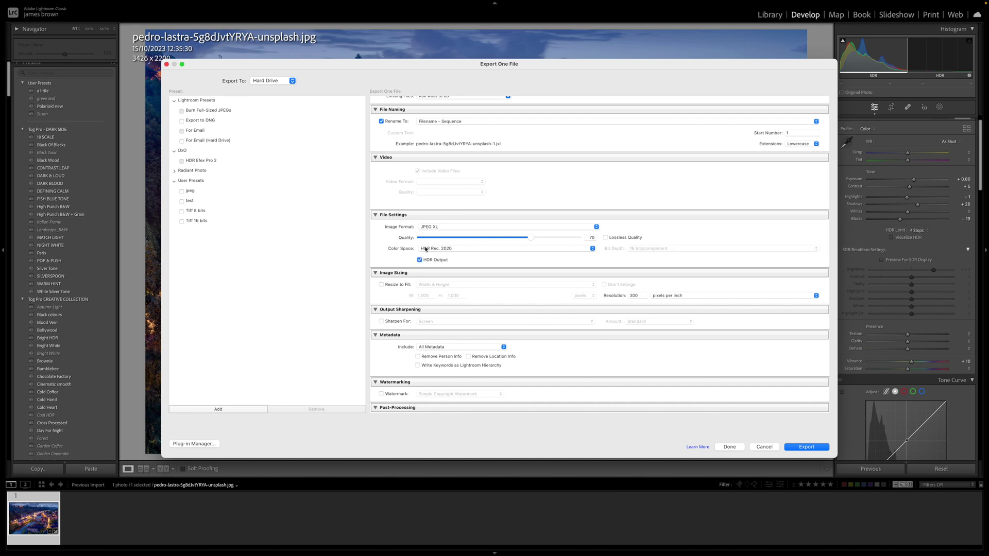
{"action": "left_click", "coordinate": [448, 249]}
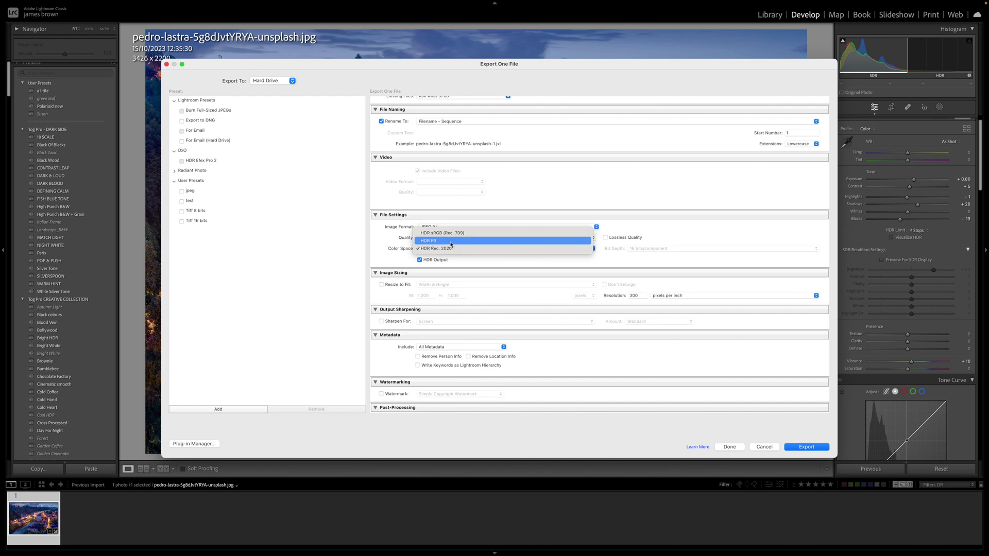
{"action": "left_click", "coordinate": [450, 242]}
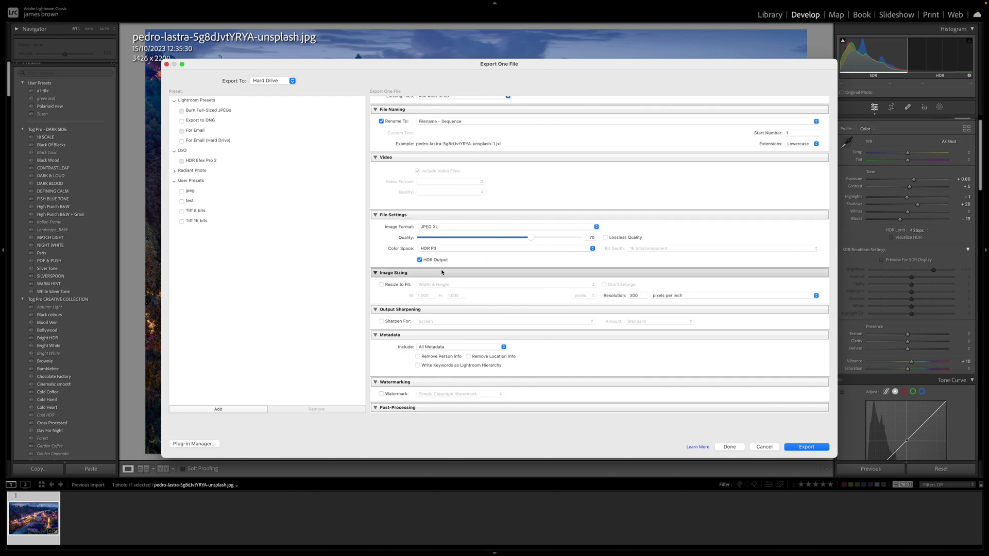
{"action": "left_click", "coordinate": [761, 447]}
{"action": "scroll", "coordinate": [86, 277], "scroll_direction": "down", "scroll_amount": 5}
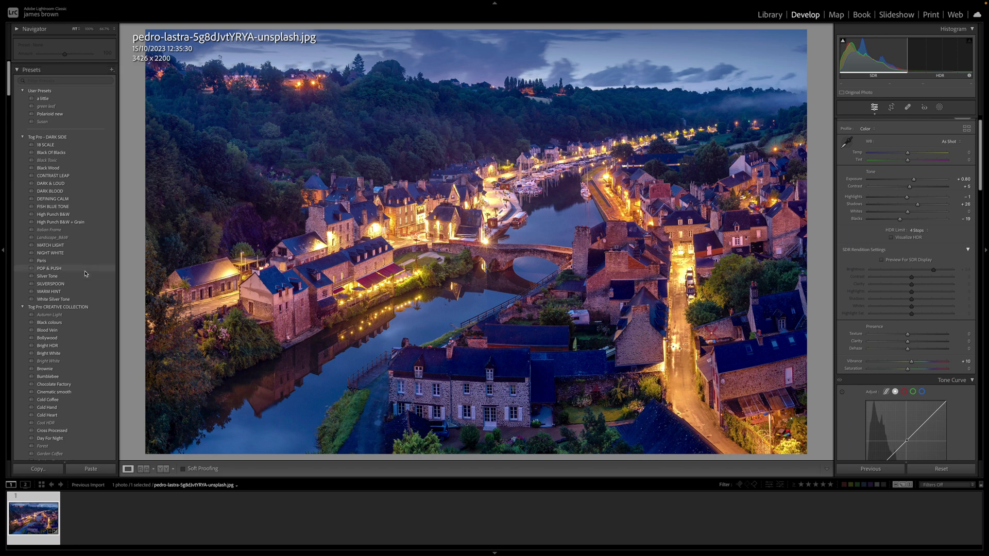
{"action": "scroll", "coordinate": [87, 277], "scroll_direction": "down", "scroll_amount": 10}
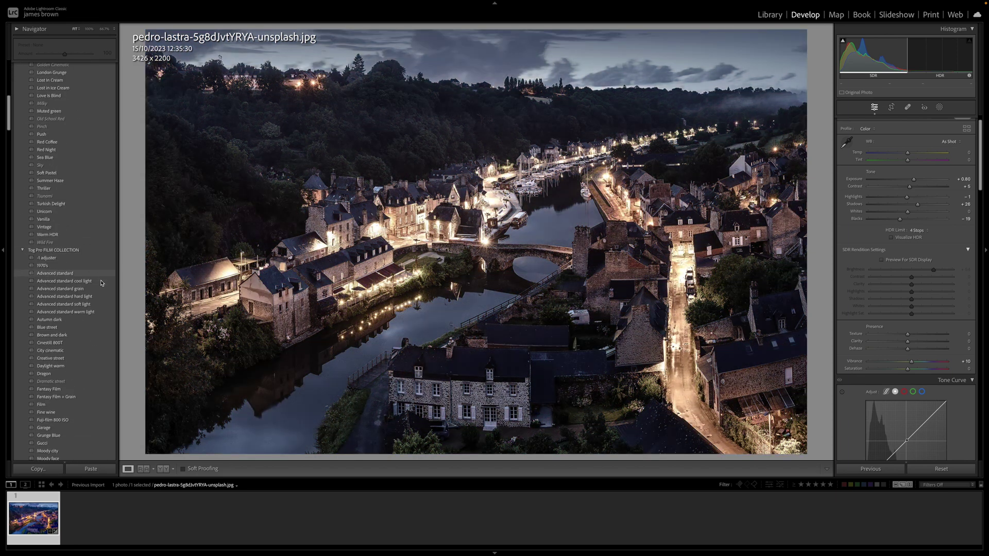
{"action": "scroll", "coordinate": [105, 285], "scroll_direction": "down", "scroll_amount": 15}
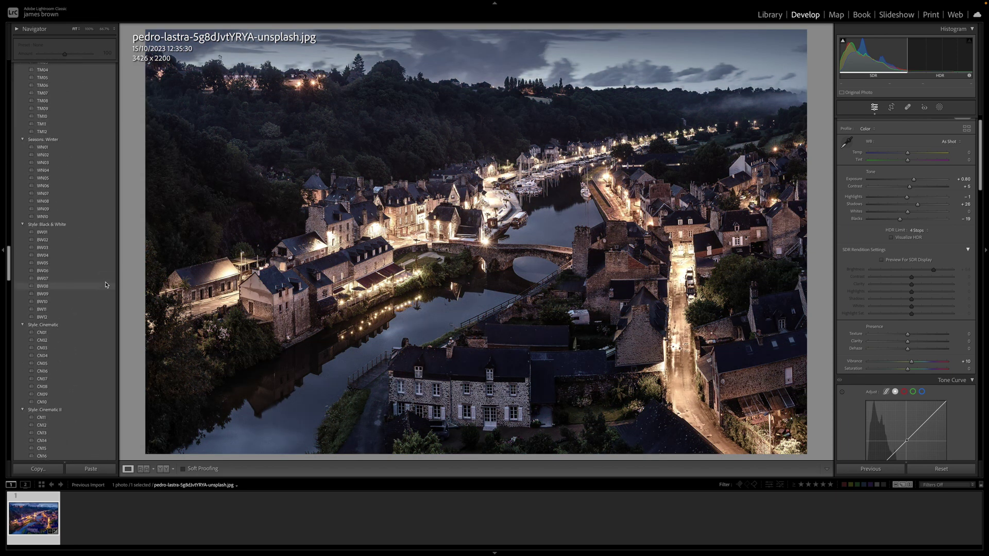
{"action": "scroll", "coordinate": [106, 285], "scroll_direction": "down", "scroll_amount": 15}
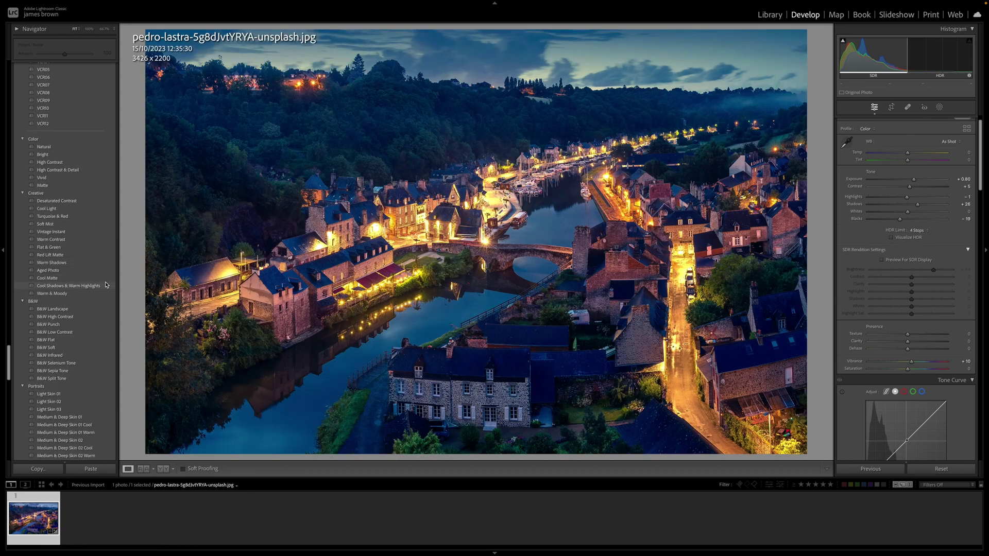
{"action": "scroll", "coordinate": [106, 285], "scroll_direction": "up", "scroll_amount": 5}
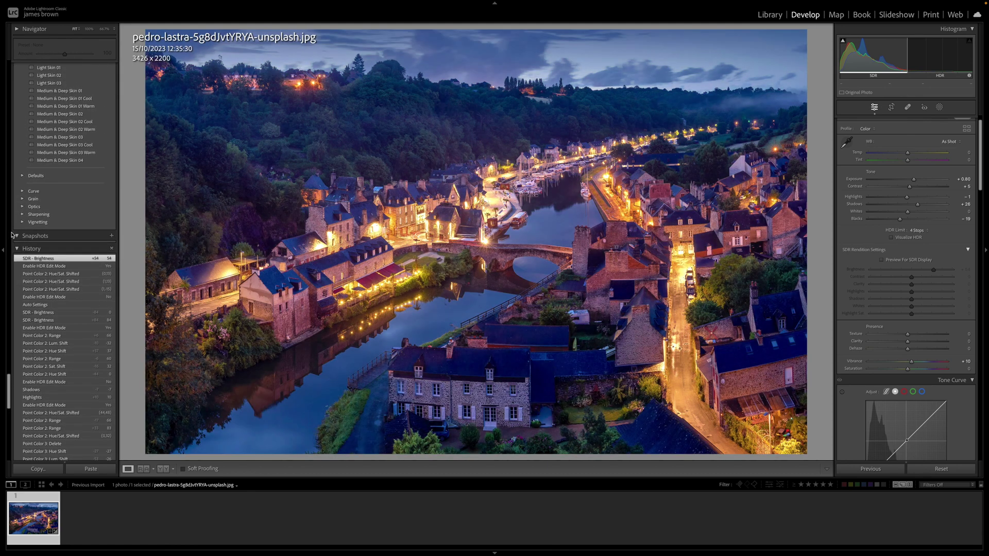
{"action": "left_click", "coordinate": [111, 235]}
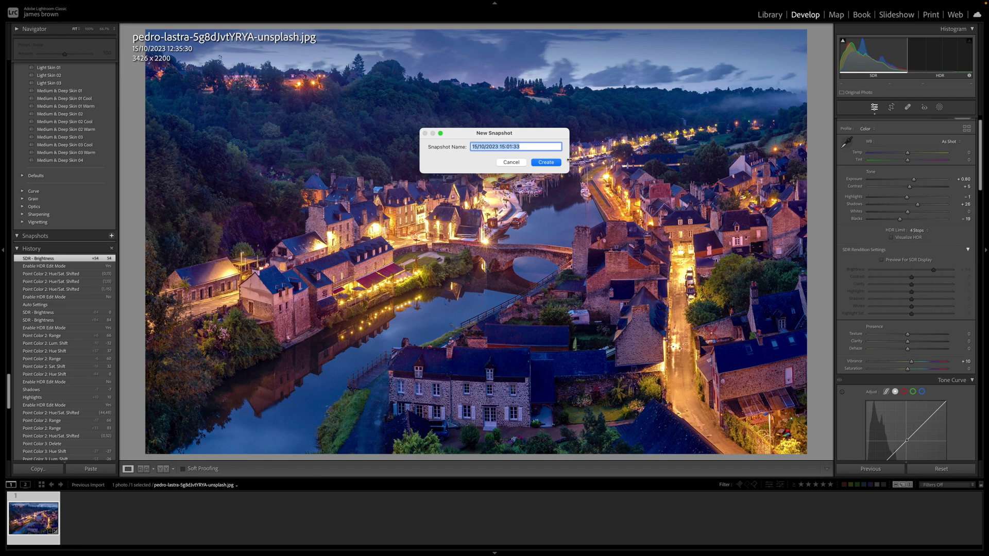
Create the 'first edit' snapshot, then warm Temp to about +72 and back to +37
{"action": "type", "text": "first edit"}
{"action": "left_click", "coordinate": [554, 164]}
{"action": "left_click_drag", "start_coordinate": [907, 153], "coordinate": [936, 152]}
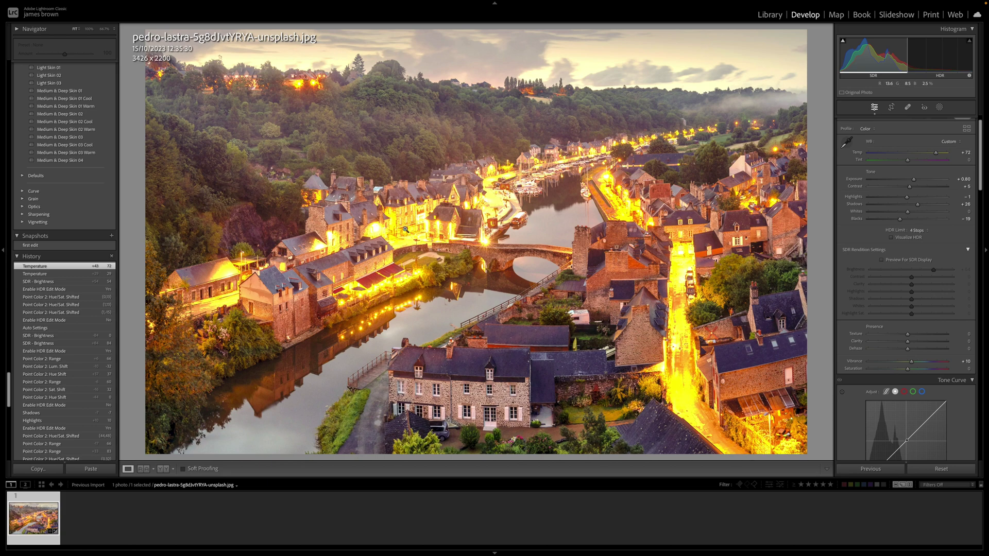
{"action": "left_click_drag", "start_coordinate": [936, 152], "coordinate": [922, 152]}
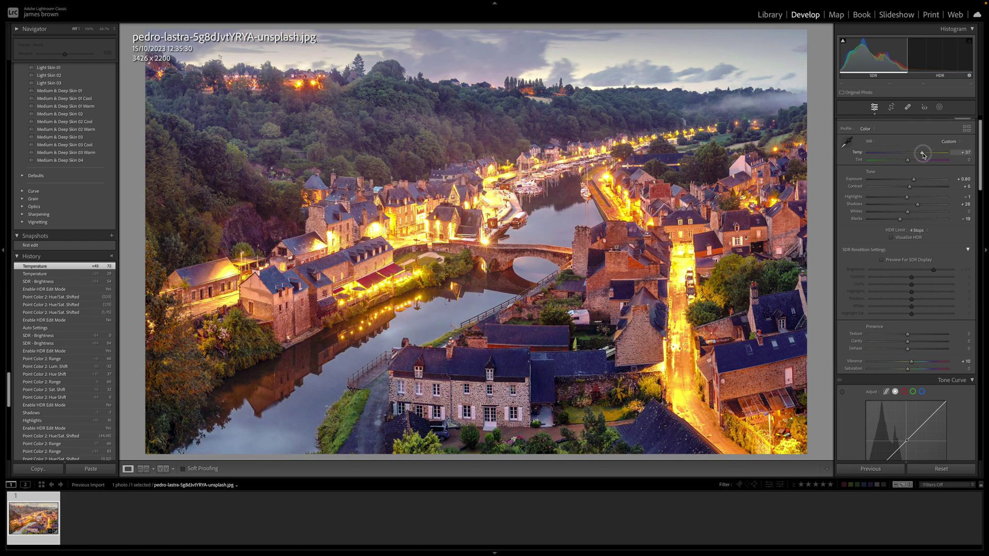
Save the warmer +37 look as a snapshot named 'second edit'
{"action": "left_click", "coordinate": [111, 236]}
{"action": "type", "text": "second edit"}
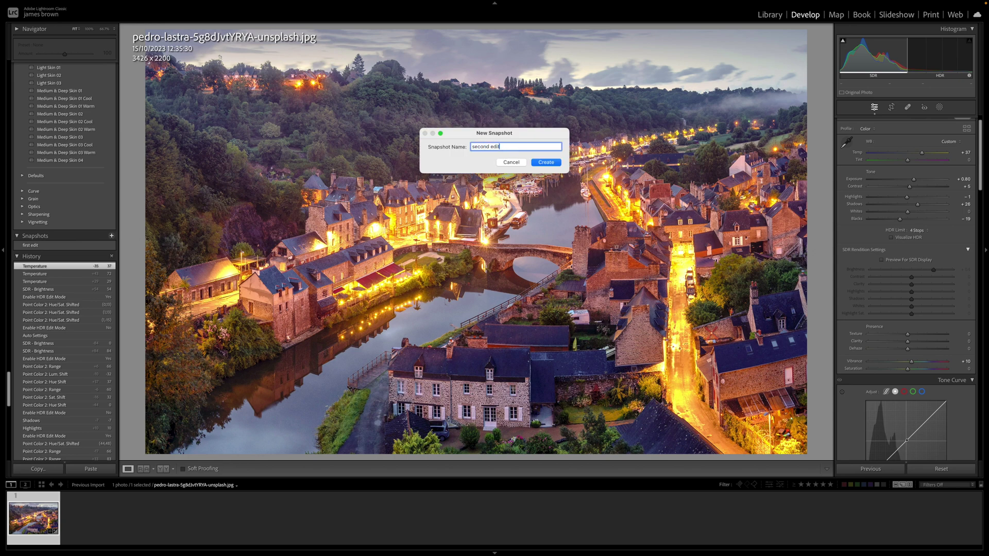
{"action": "key", "text": "Return"}
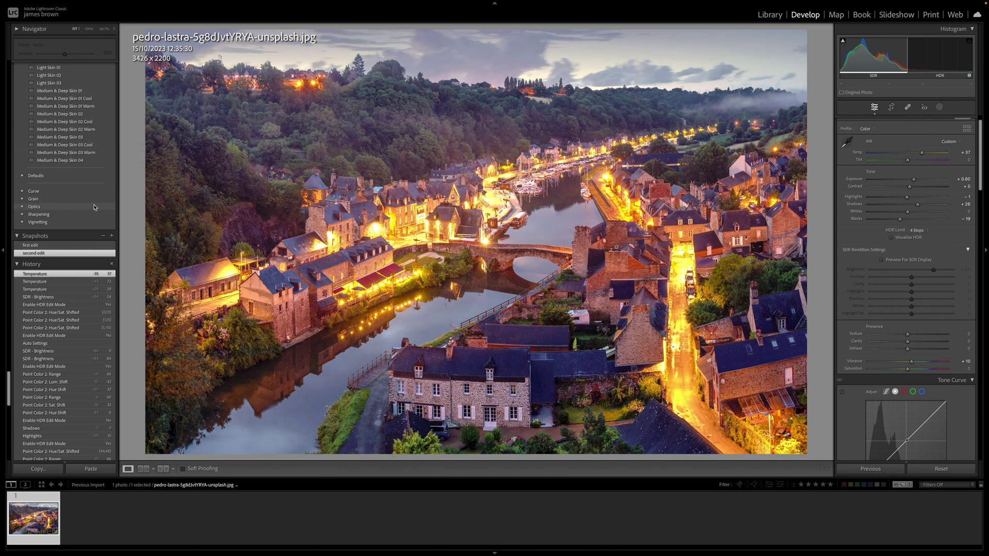
Scroll up the left panel and click into the Filter Presets box
{"action": "scroll", "coordinate": [95, 207], "scroll_direction": "up", "scroll_amount": 4}
{"action": "scroll", "coordinate": [94, 207], "scroll_direction": "up", "scroll_amount": 10}
{"action": "scroll", "coordinate": [95, 207], "scroll_direction": "up", "scroll_amount": 10}
{"action": "scroll", "coordinate": [95, 206], "scroll_direction": "up", "scroll_amount": 1}
{"action": "left_click", "coordinate": [98, 76]}
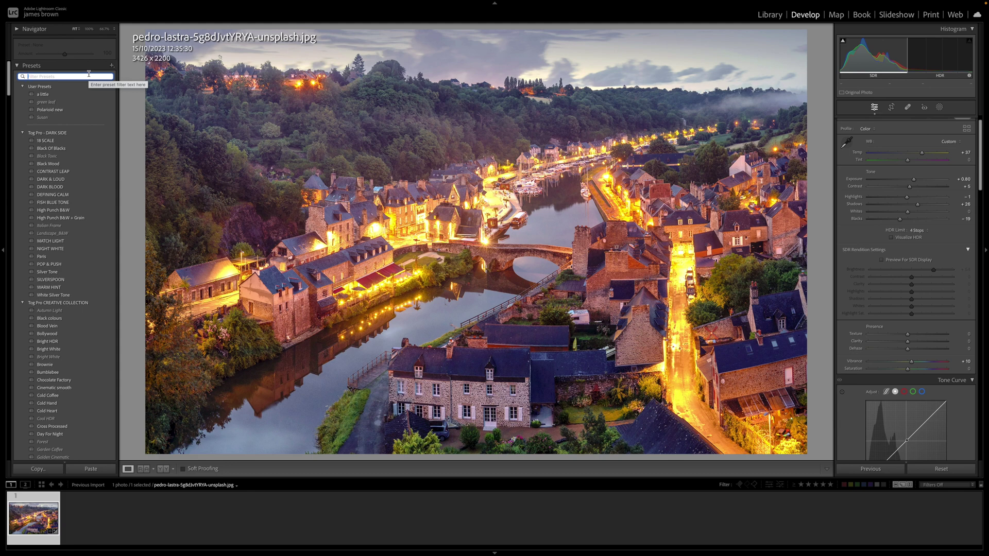
{"action": "left_click", "coordinate": [88, 74]}
{"action": "type", "text": "cinematic"}
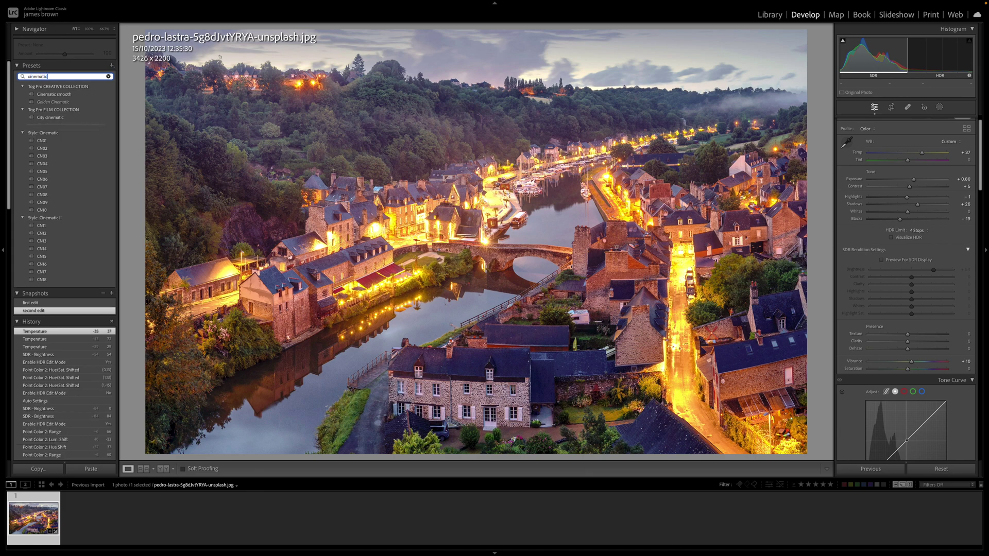
{"action": "key", "text": "Return"}
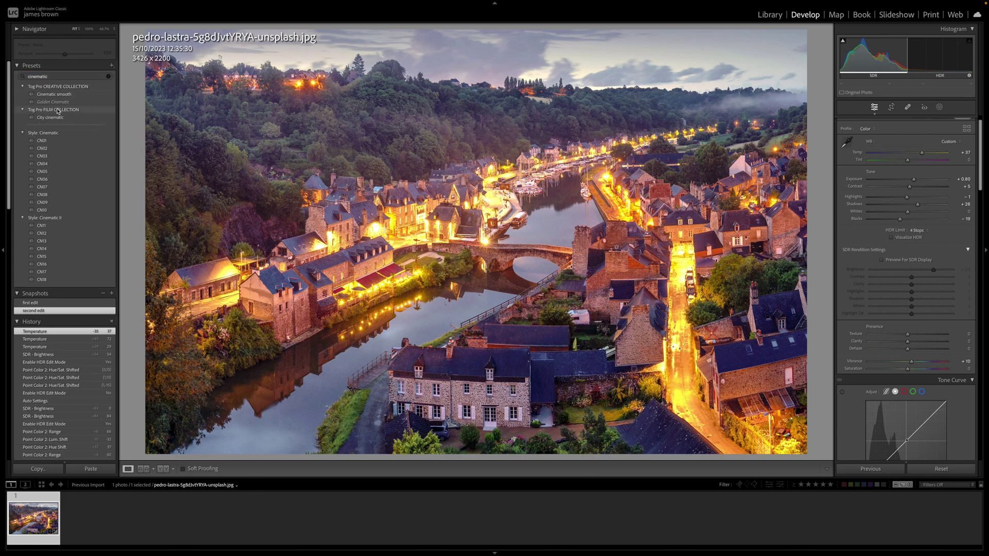
{"action": "left_click", "coordinate": [67, 78]}
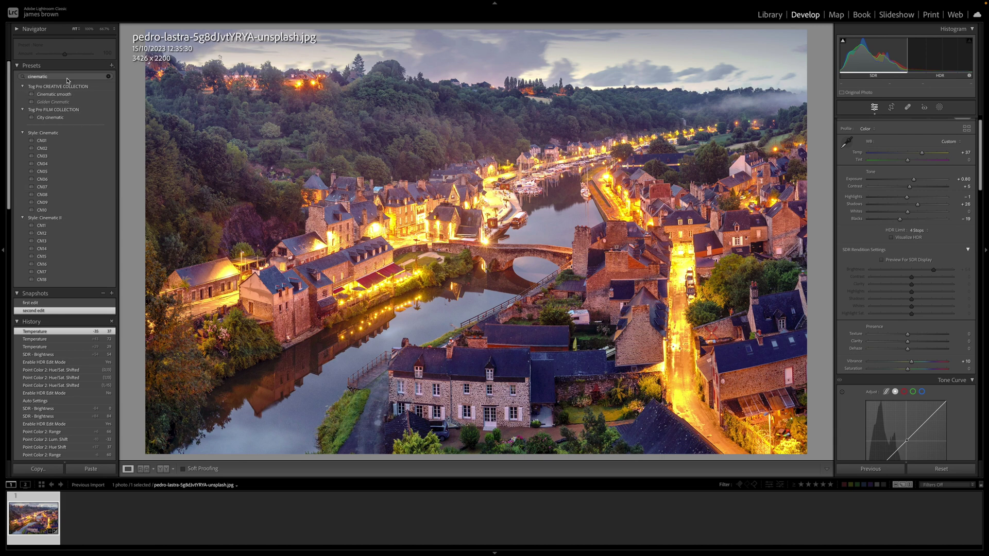
{"action": "key", "text": "BackSpace"}
{"action": "type", "text": "black and a"}
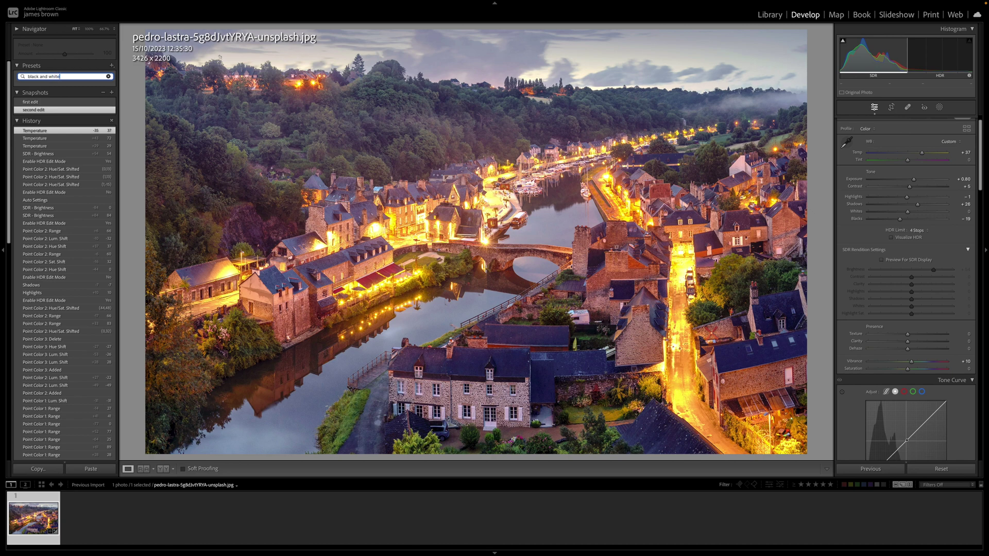
{"action": "key", "text": "Return"}
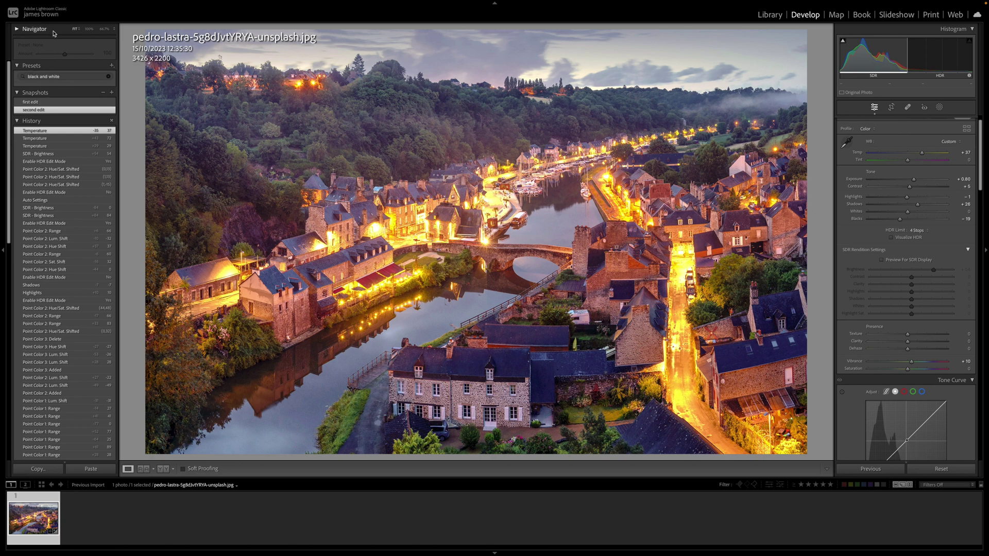
{"action": "left_click", "coordinate": [108, 77]}
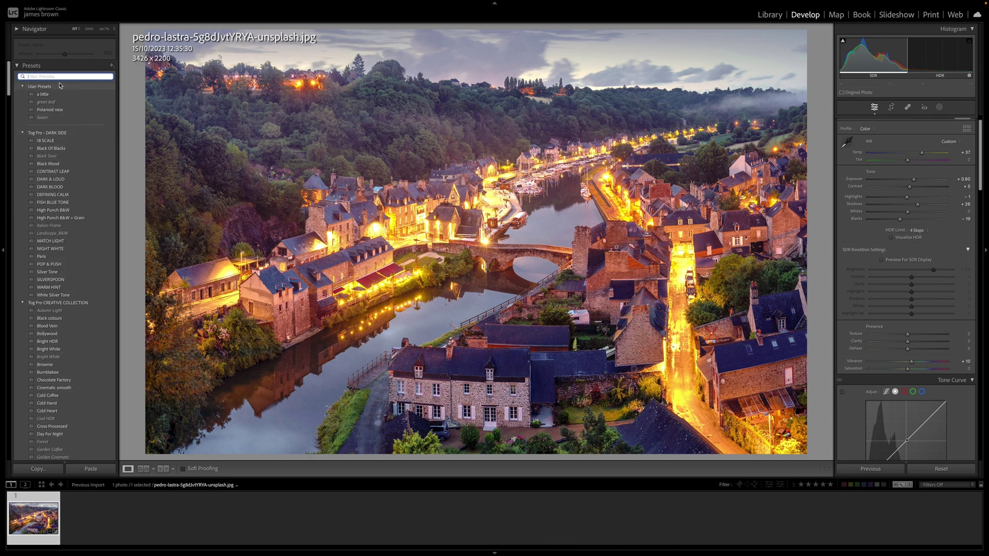